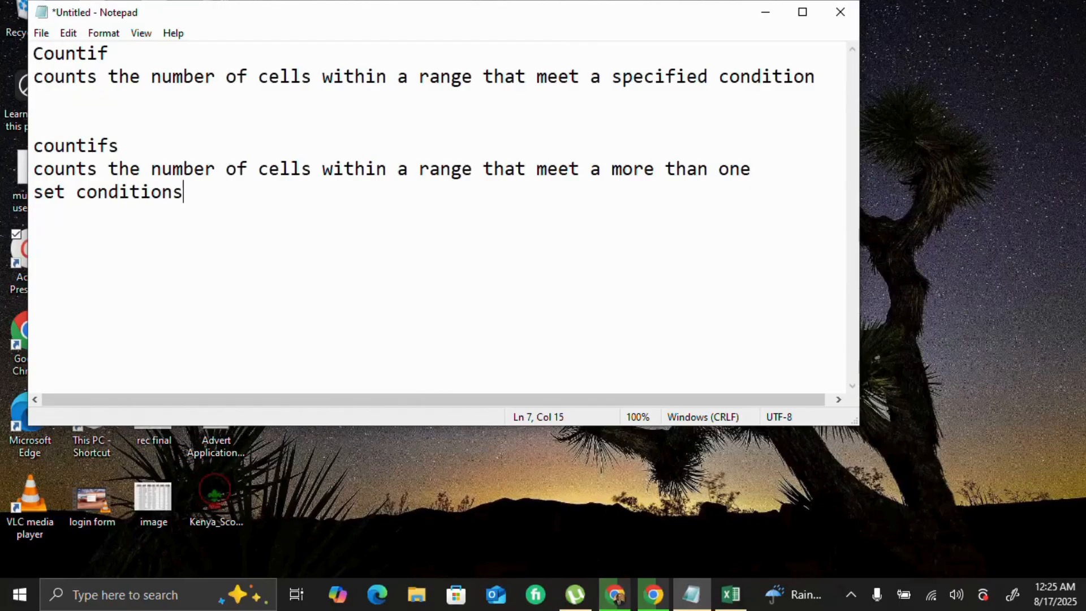
Review the Countif definition in the Notepad notes and switch to the student marks sheet in Excel.
left_click_drag(109, 53, 20, 57)
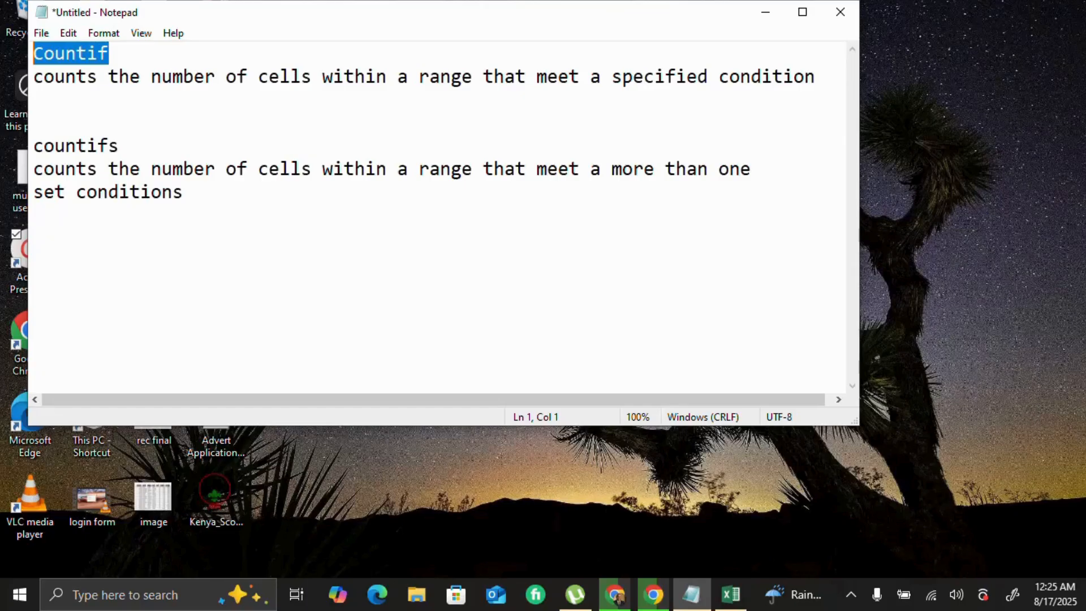
left_click(732, 595)
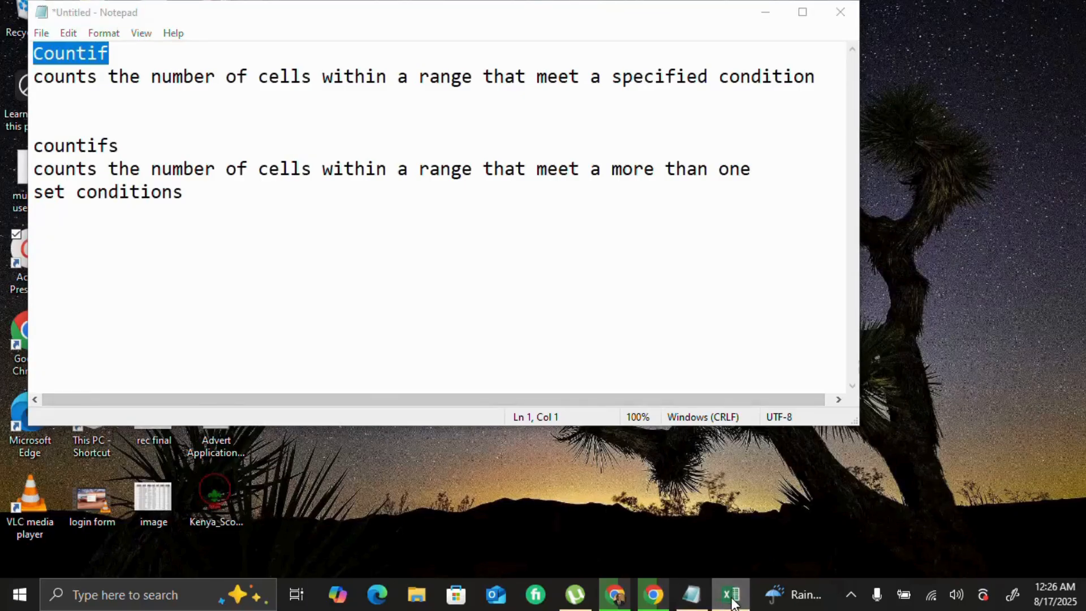
left_click(733, 604)
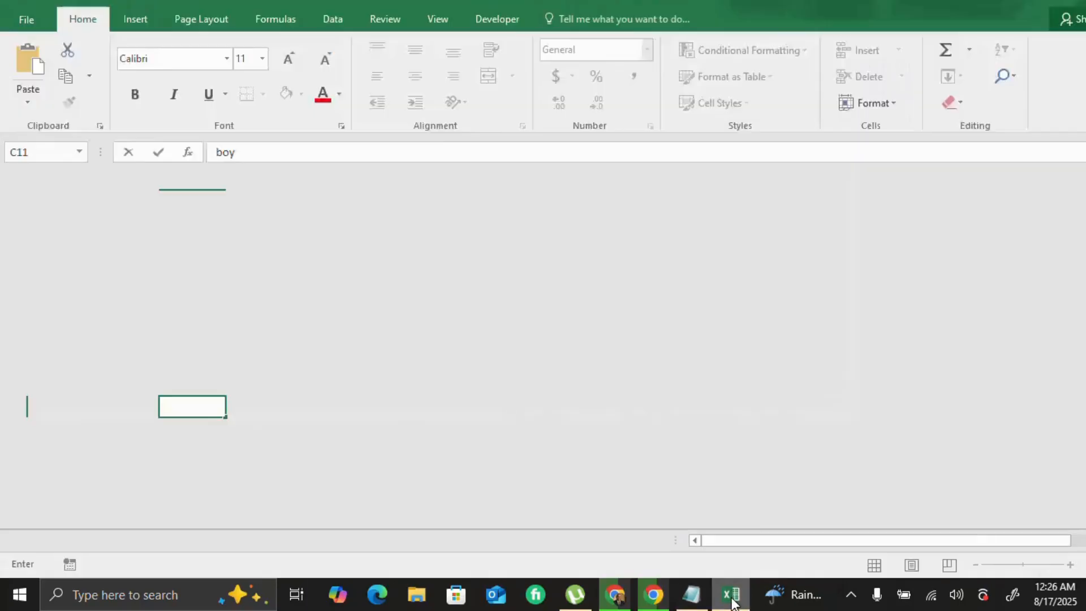
left_click(733, 604)
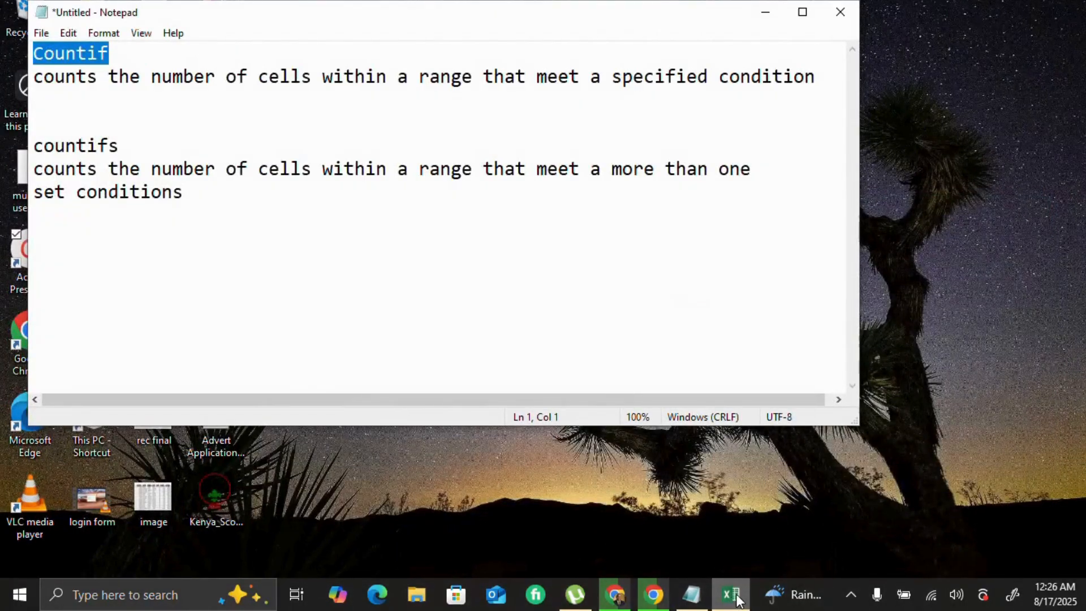
left_click(733, 600)
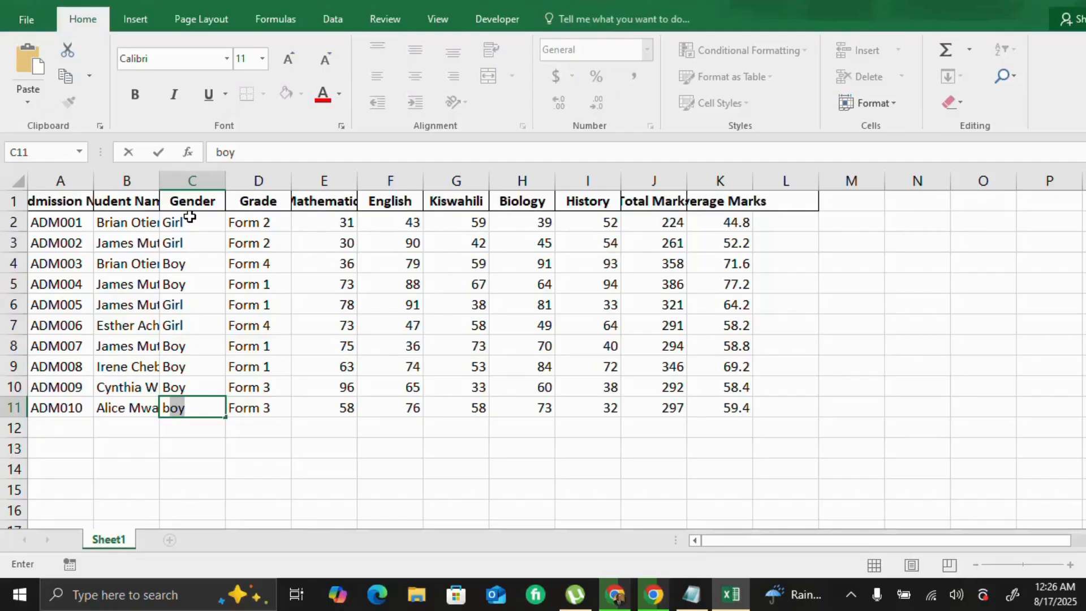
left_click(701, 602)
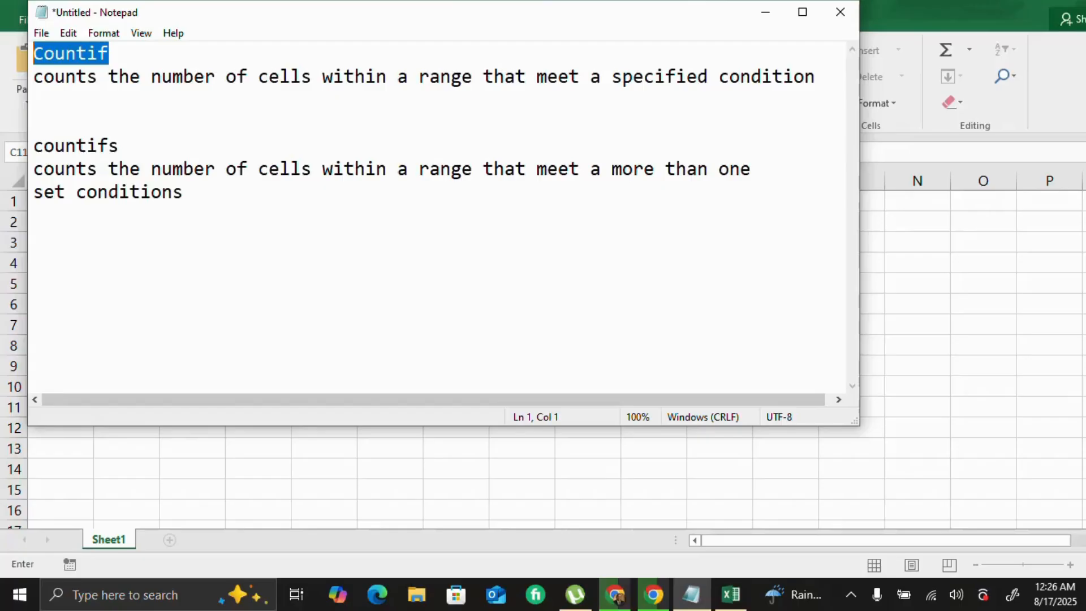
left_click(731, 595)
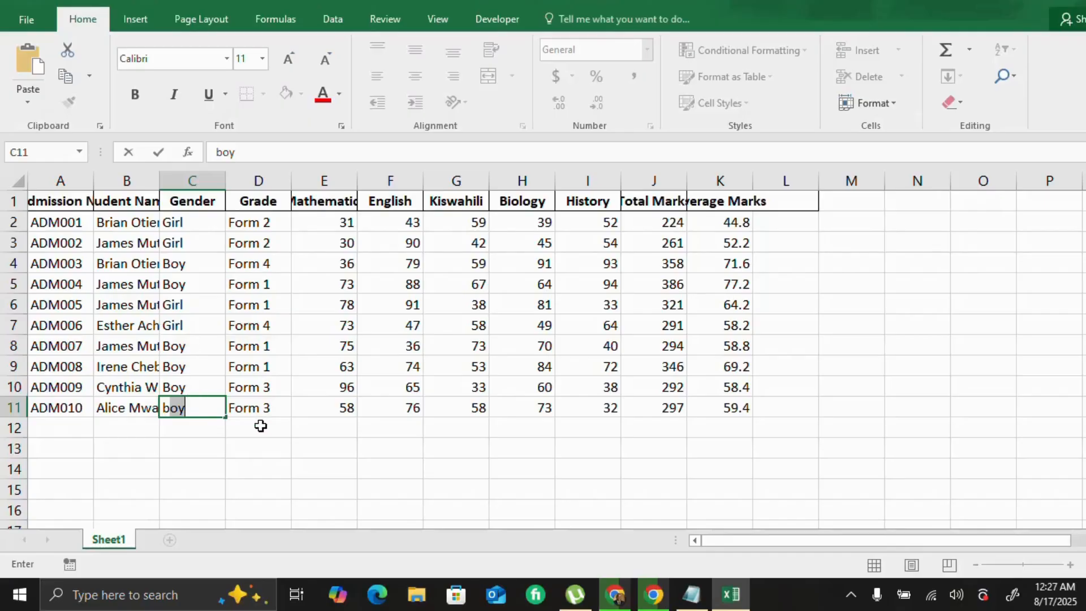
Count the boys in the Gender column by entering =countif(C2:C11,"boy") in cell C13.
left_click(196, 447)
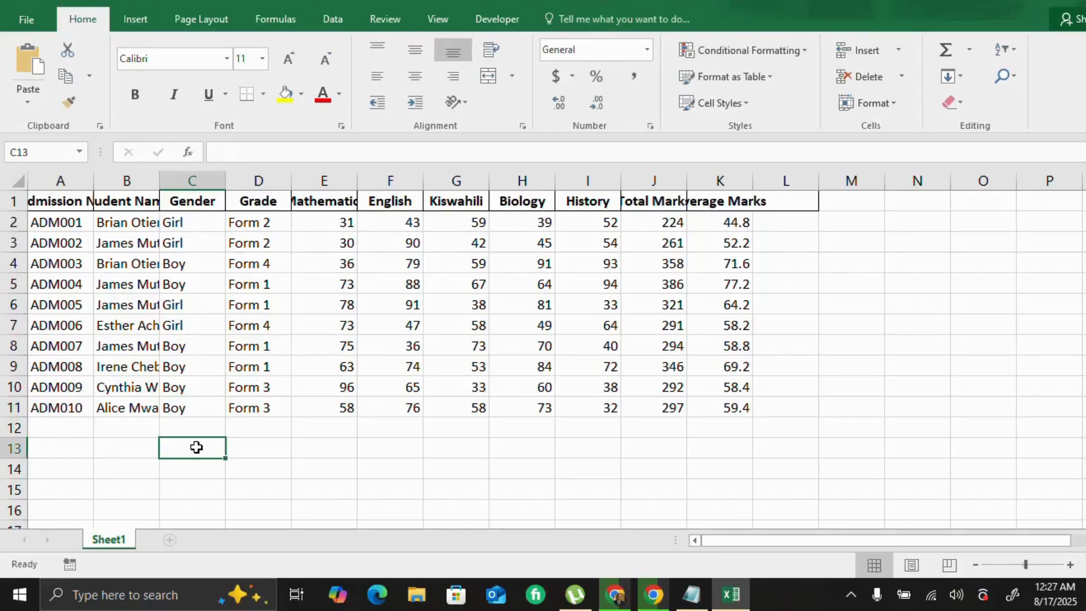
type("=")
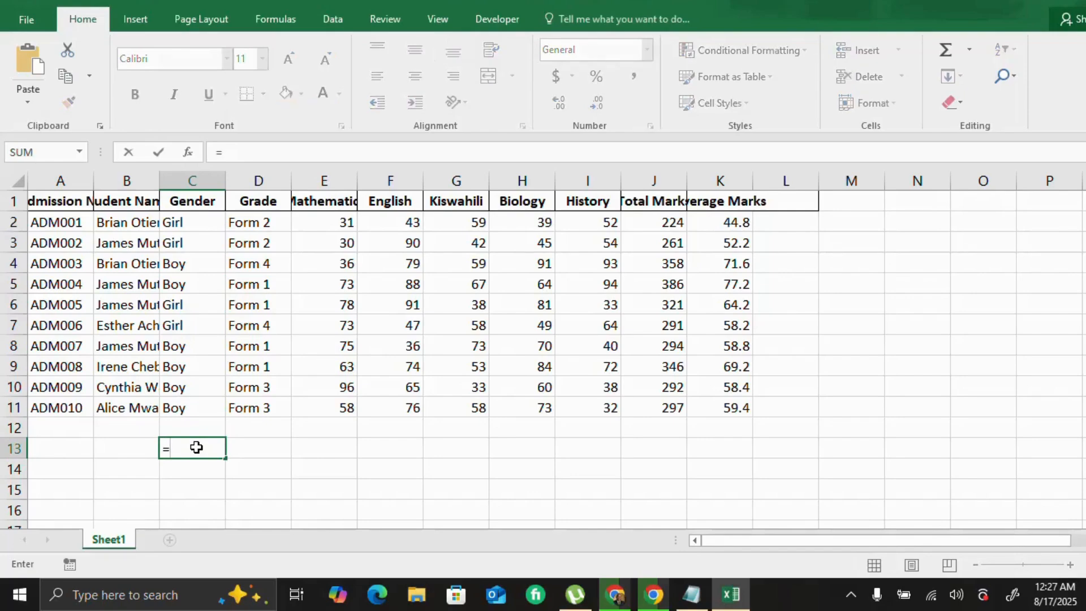
type("co")
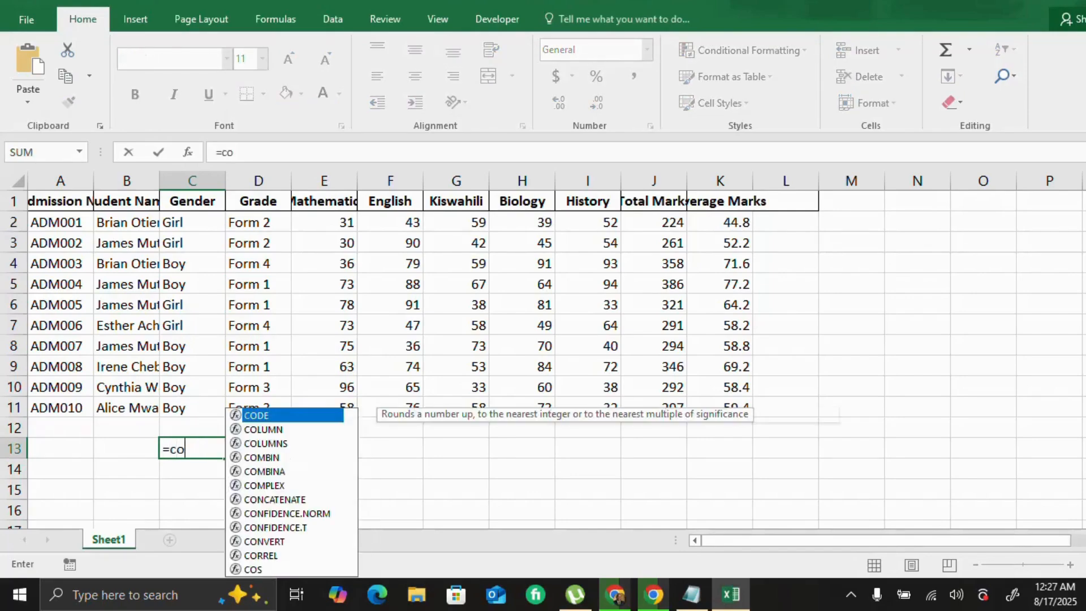
type("untif")
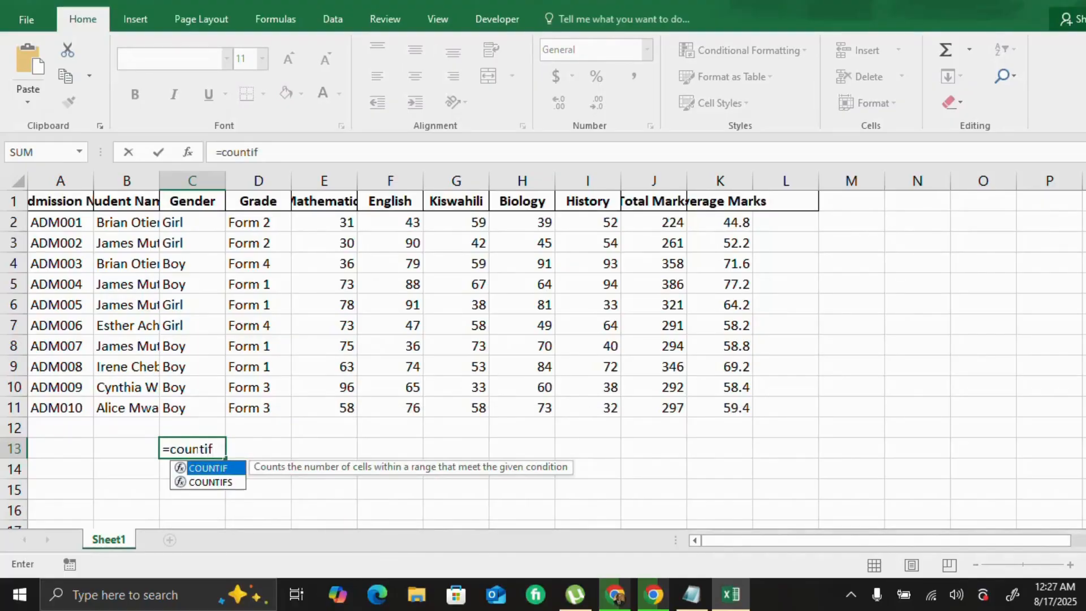
type("(")
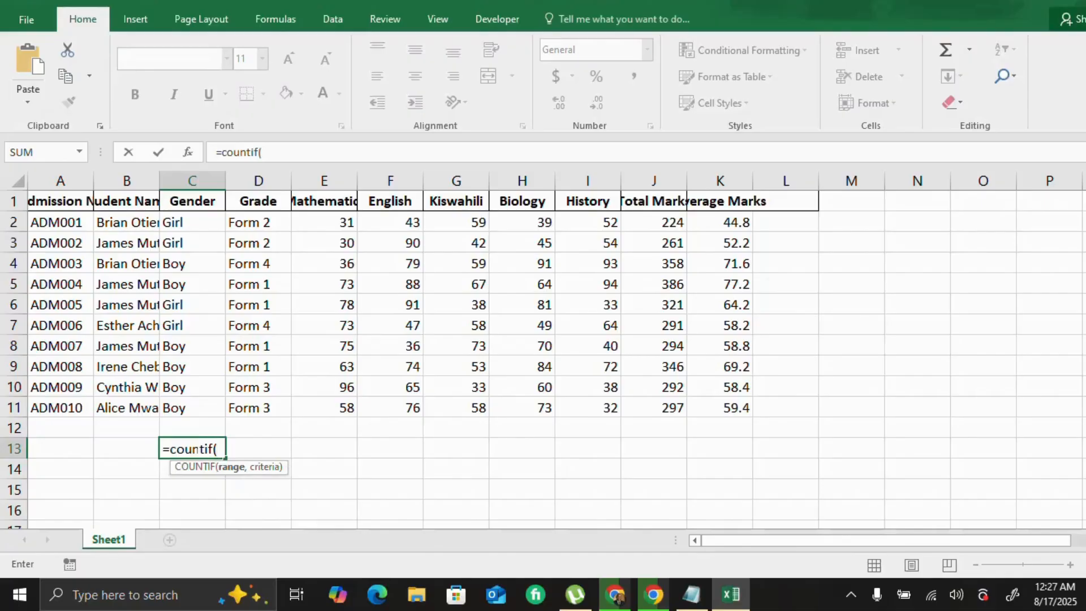
left_click(198, 221)
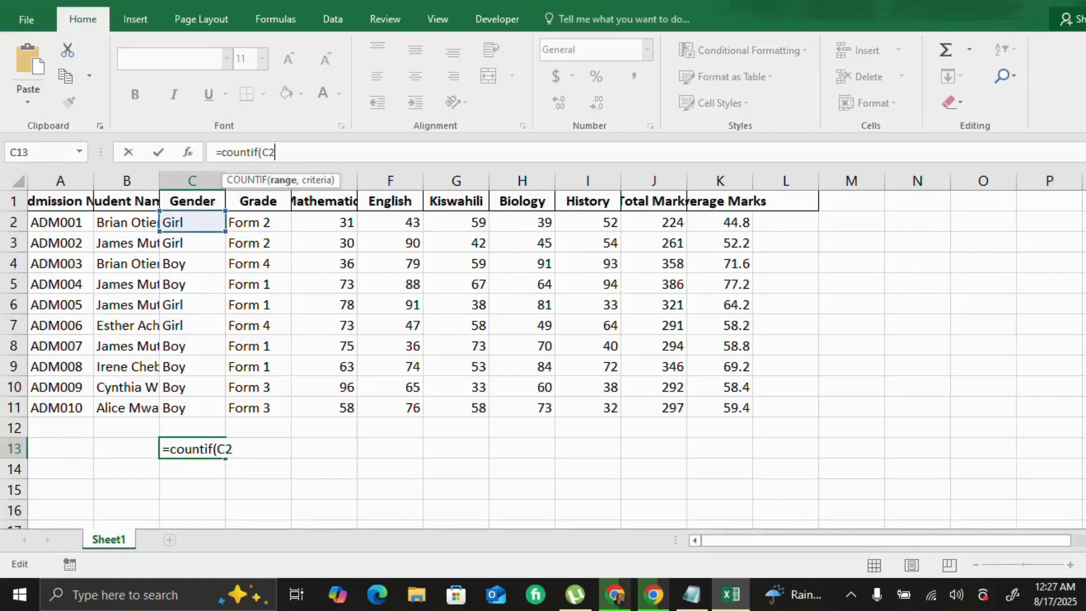
type(":")
left_click(202, 407)
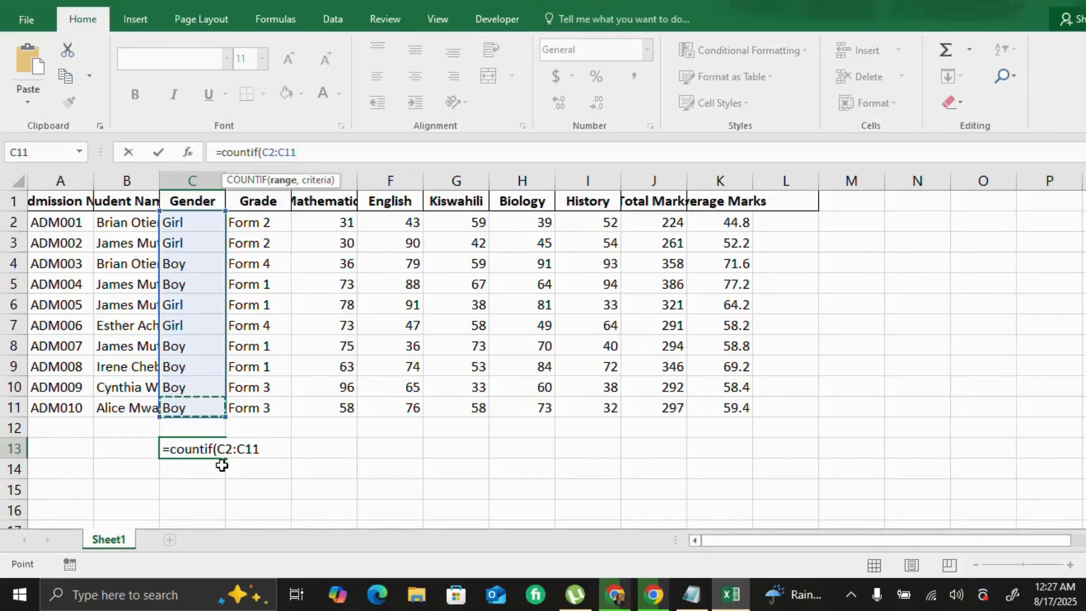
type(",")
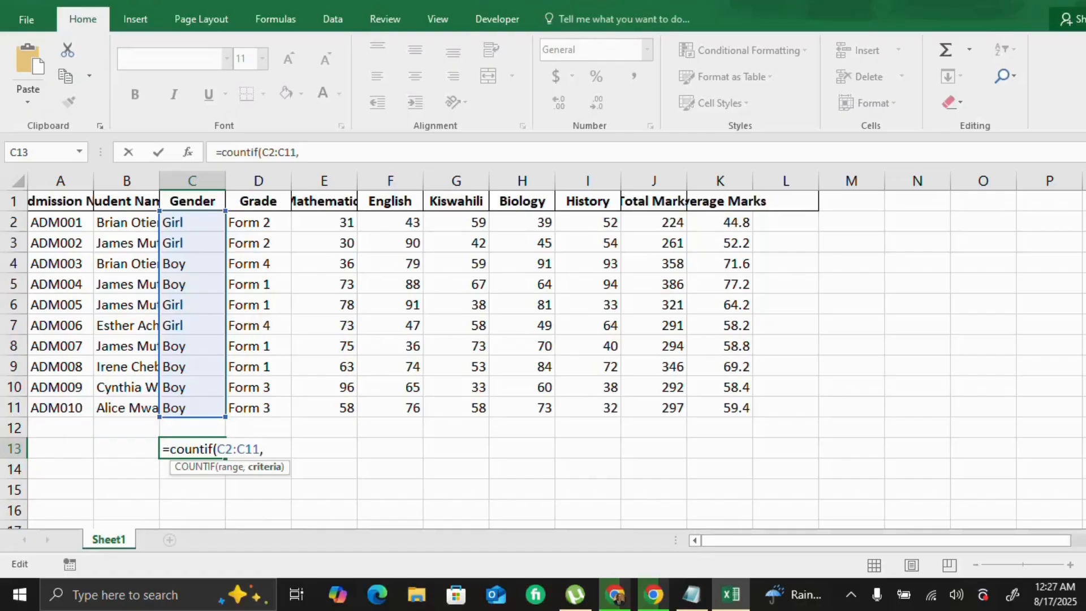
type("\"boy\")")
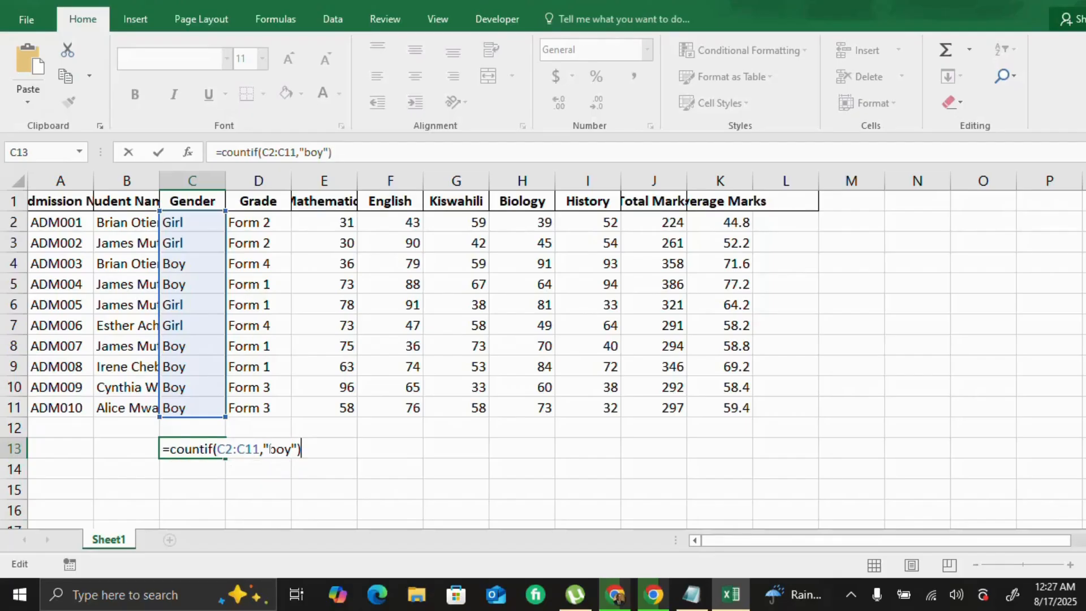
key("Return")
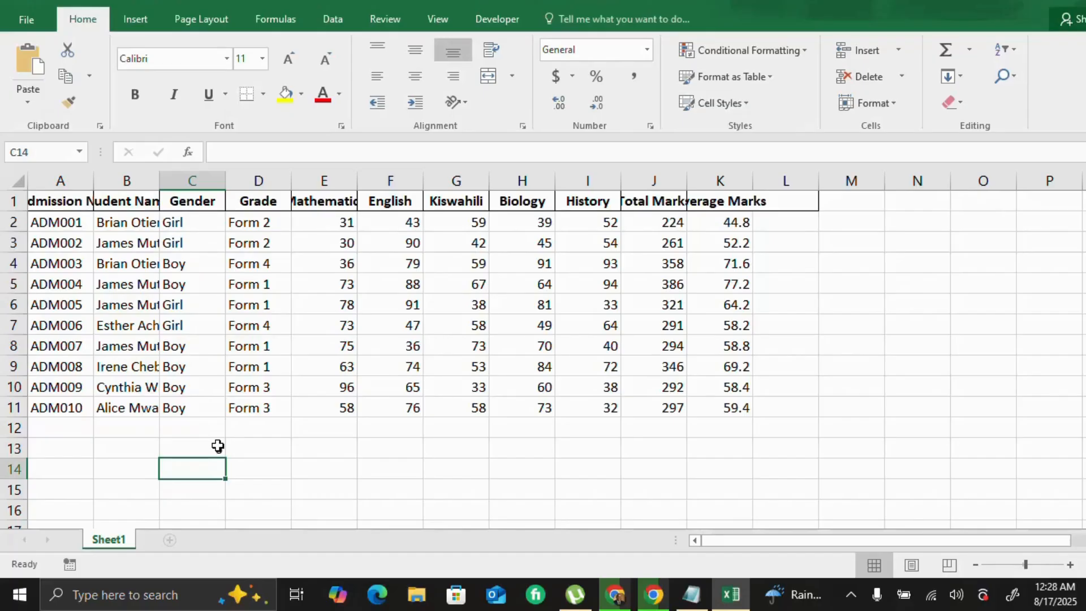
Count the girls in cell C14 with =countif(C2:C11,"girl"), accepting the proposed correction of the missing quotation mark.
type("=")
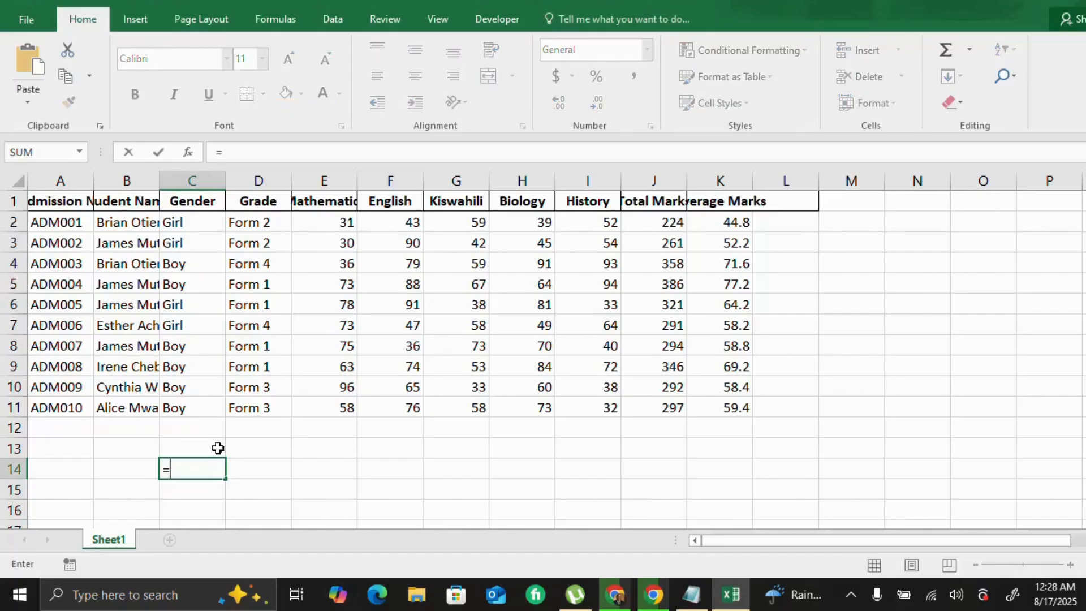
type("cou")
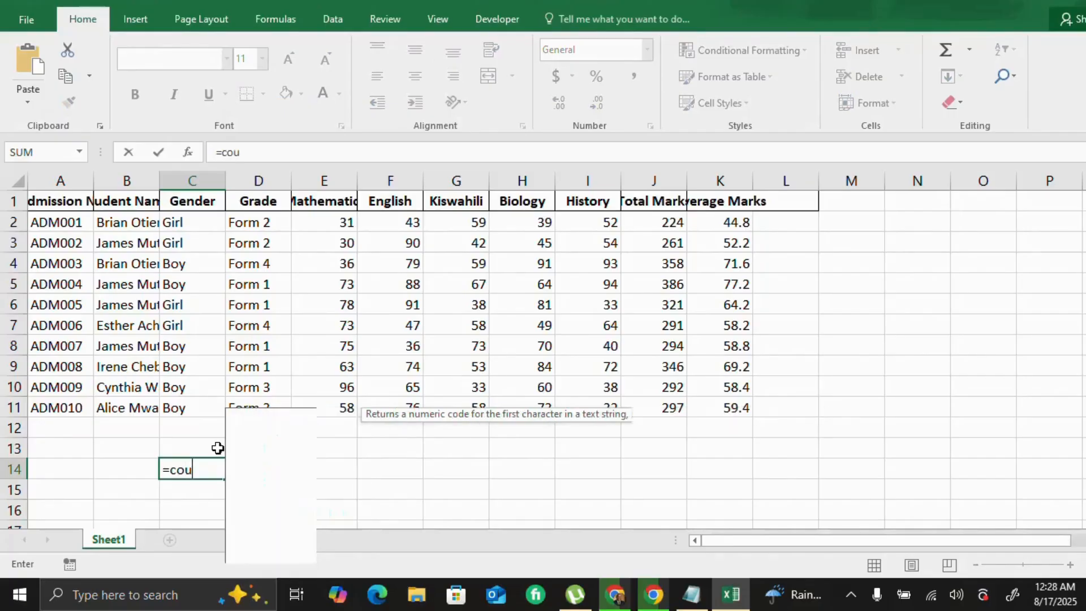
type("ntif")
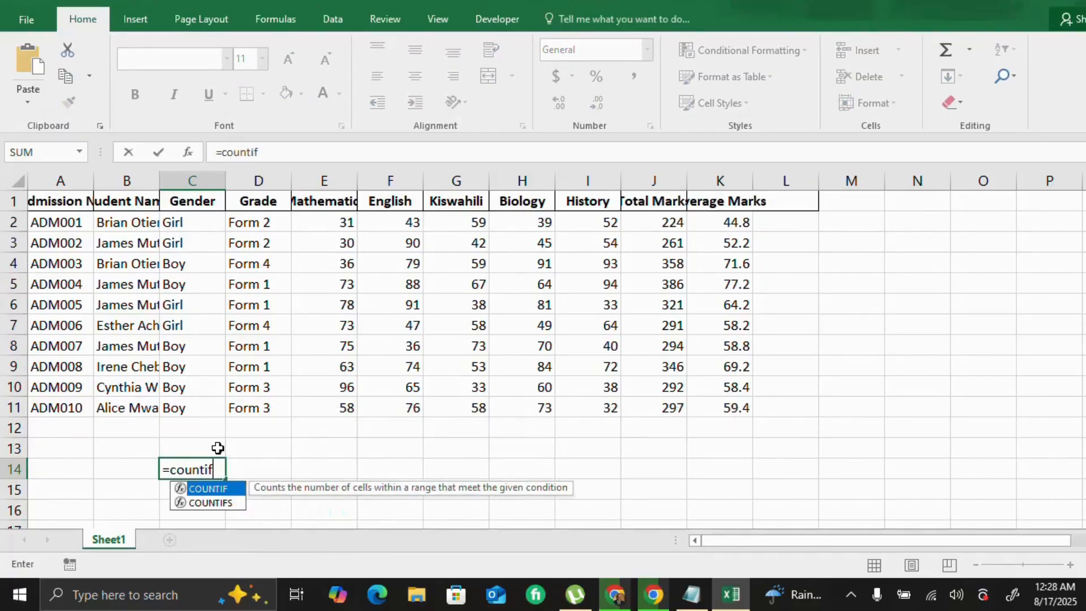
type("(")
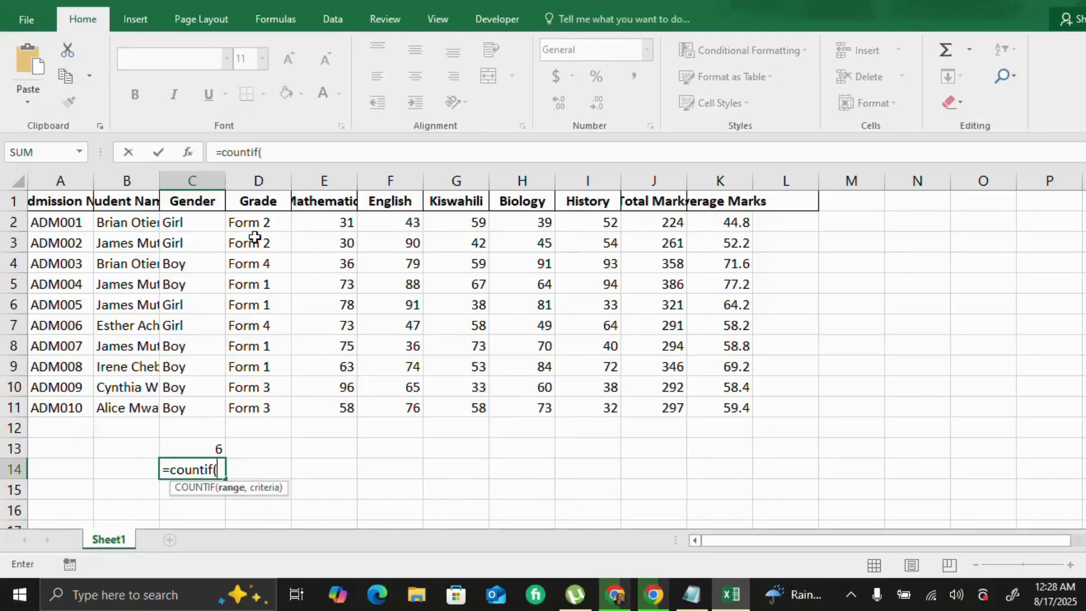
left_click(185, 222)
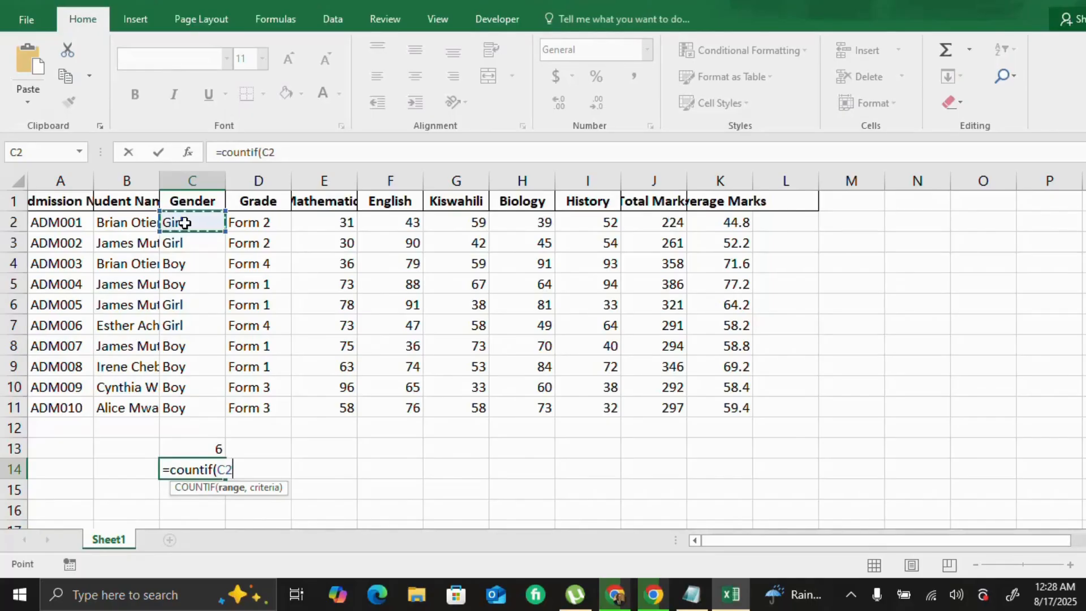
key("F8")
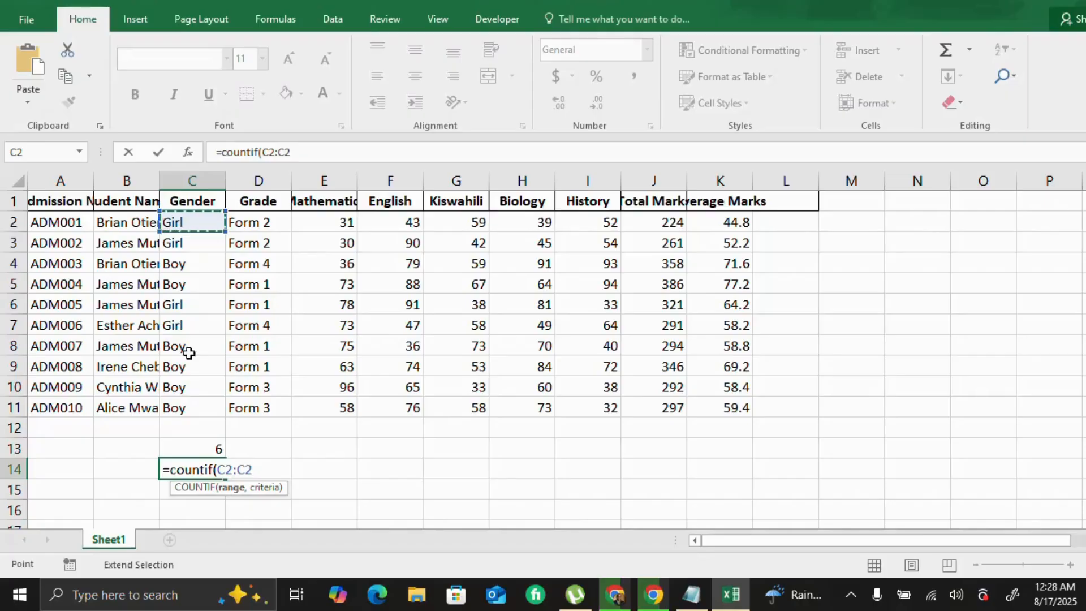
left_click(185, 407)
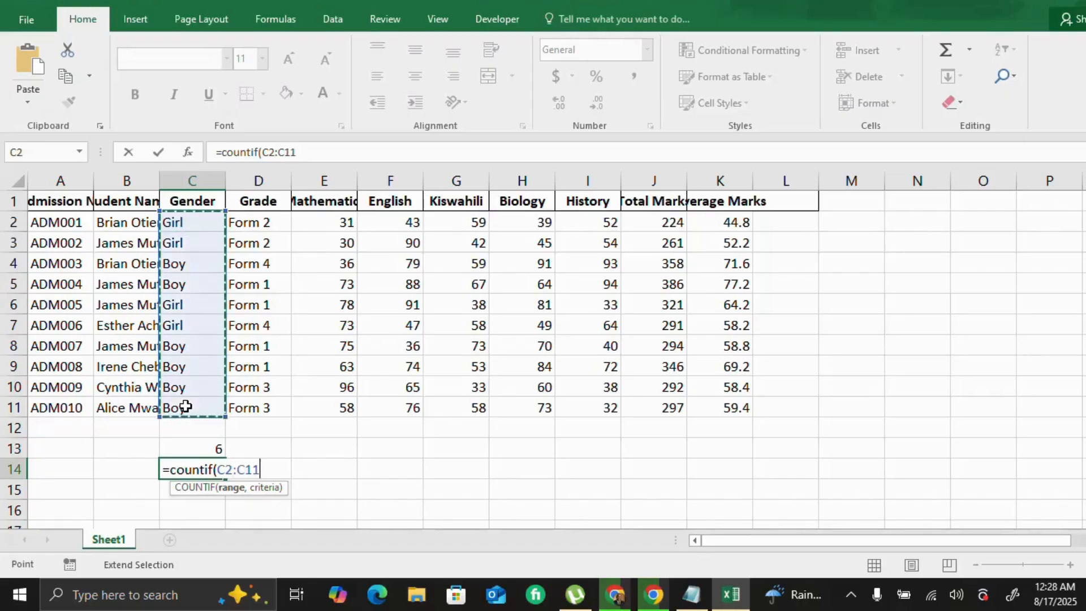
type(")")
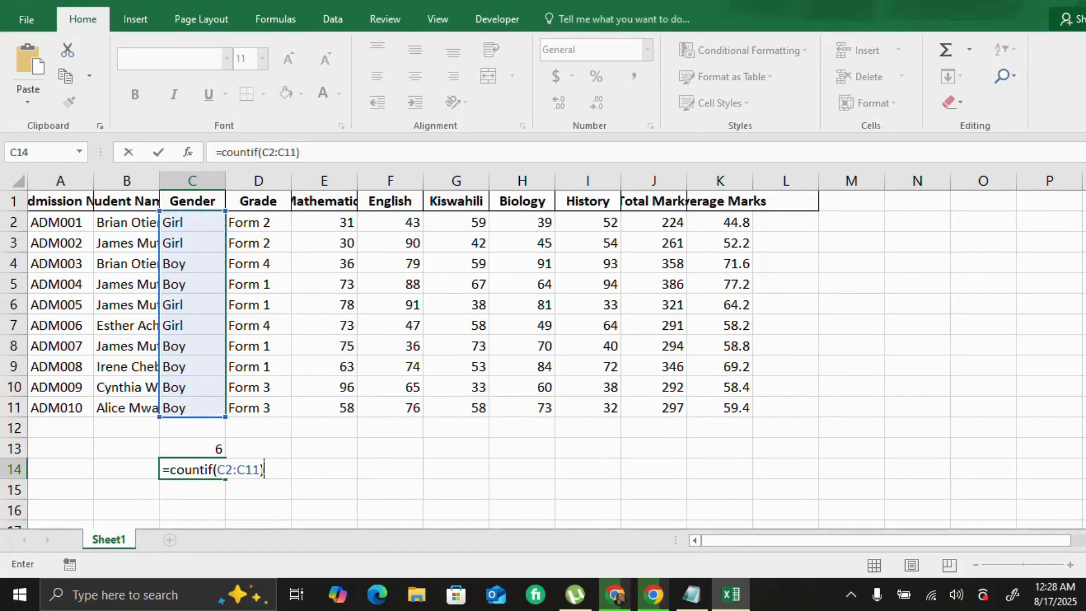
left_click(261, 470)
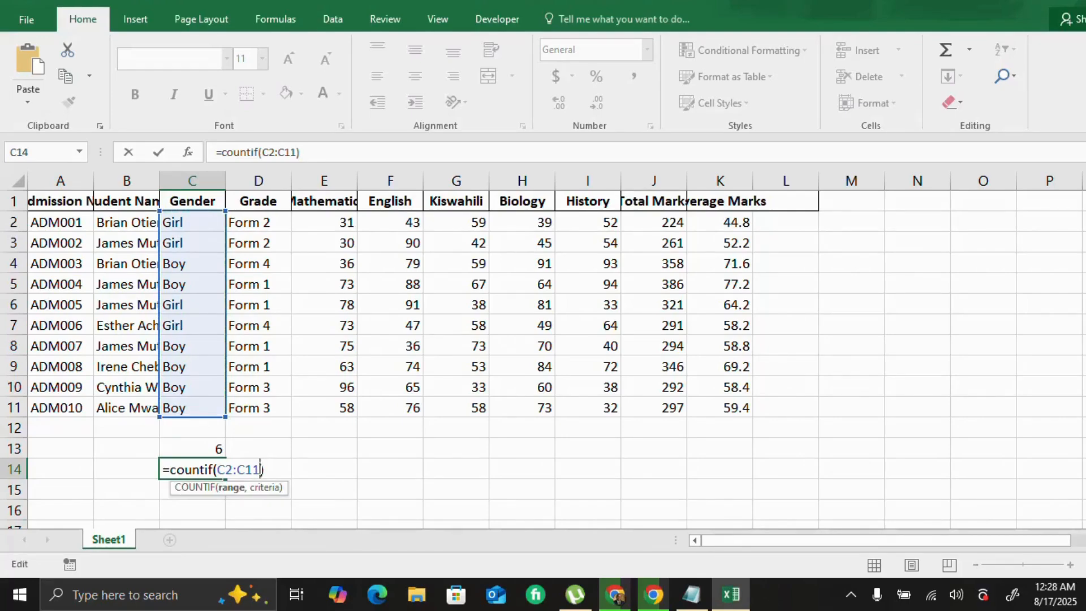
type(",")
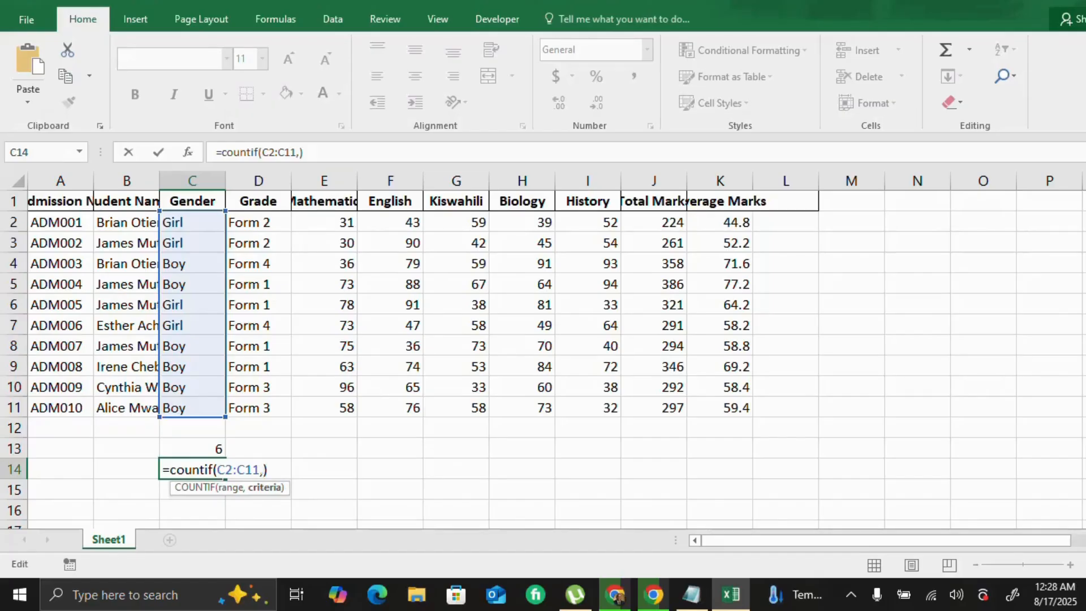
type("\"girl)")
key("BackSpace")
key("Return")
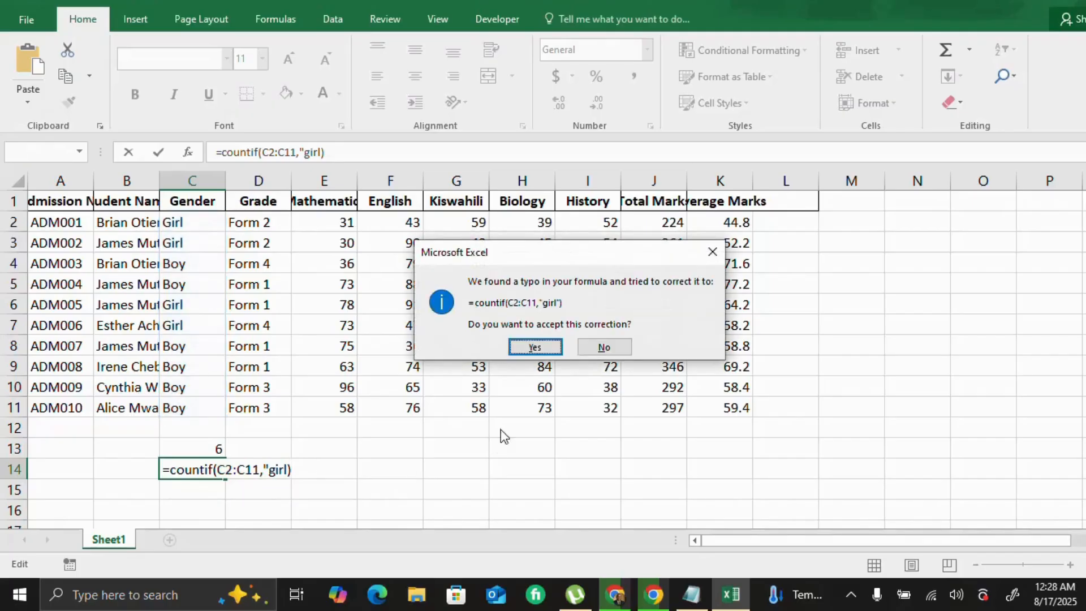
left_click(542, 350)
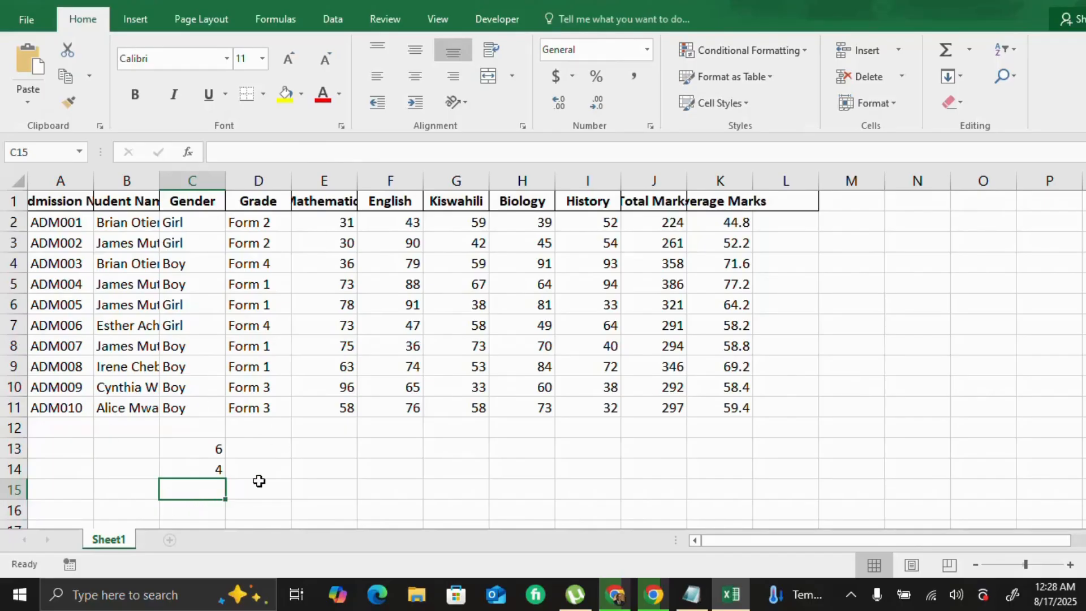
Label the two counts by entering boy in cell B13 and girl in cell B14.
left_click(138, 454)
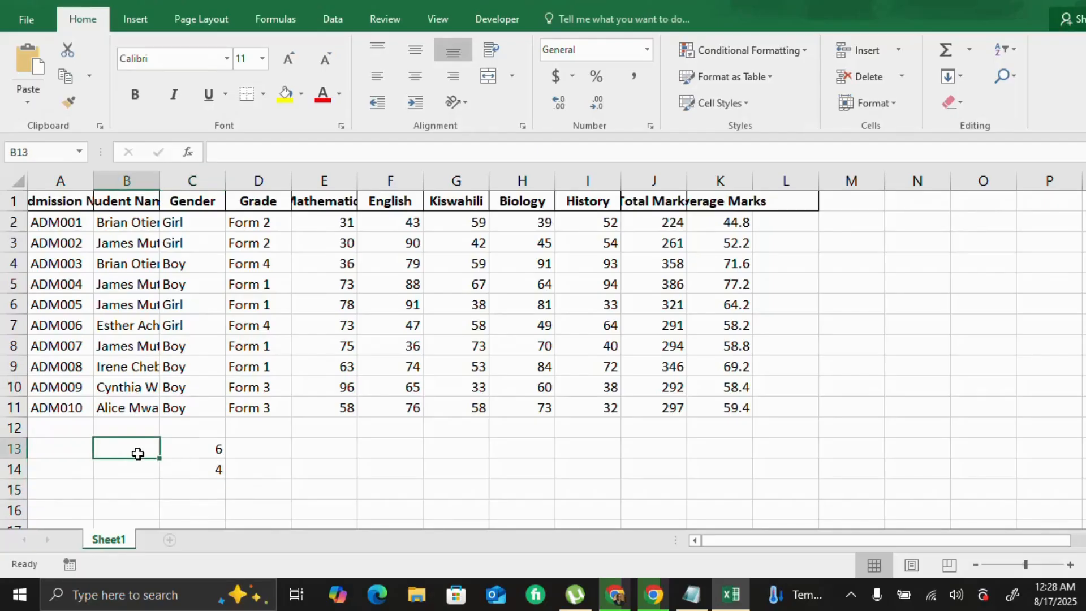
type("boy")
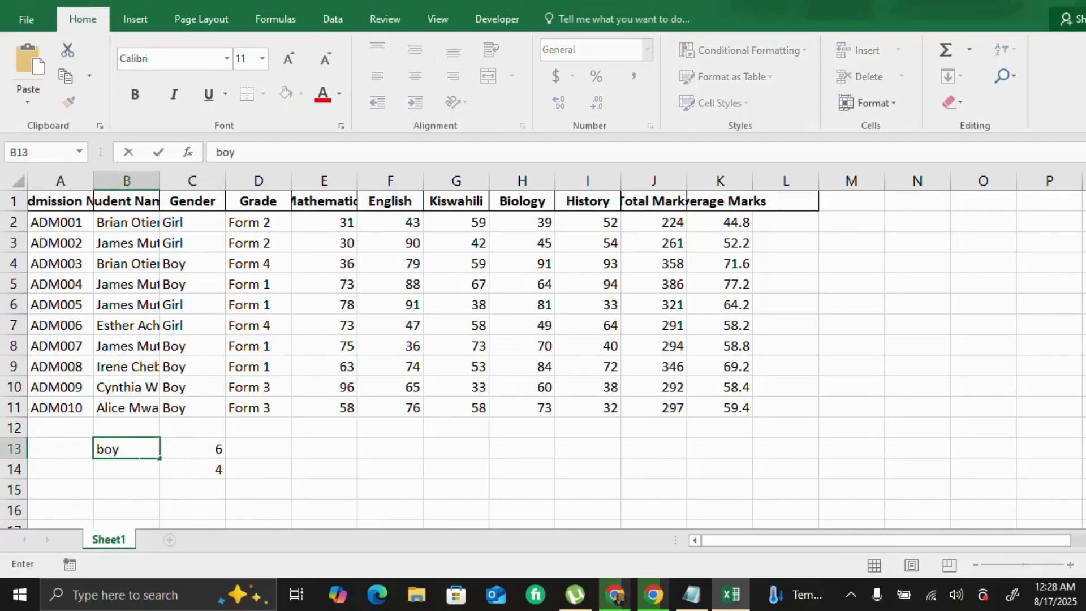
left_click(141, 466)
type("g")
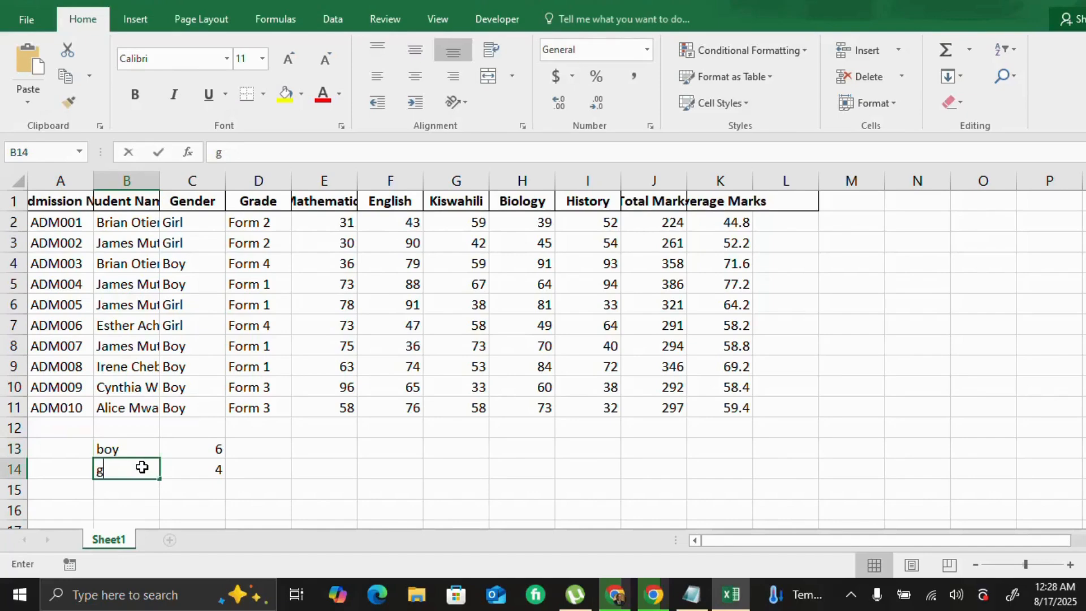
type("irl")
key("BackSpace")
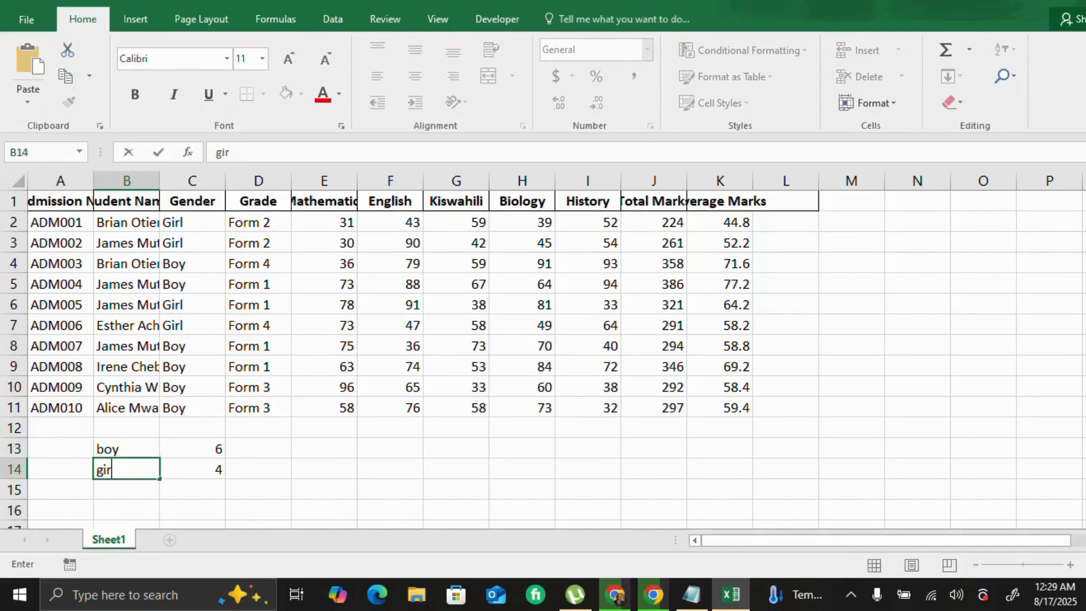
type("l")
left_click(661, 449)
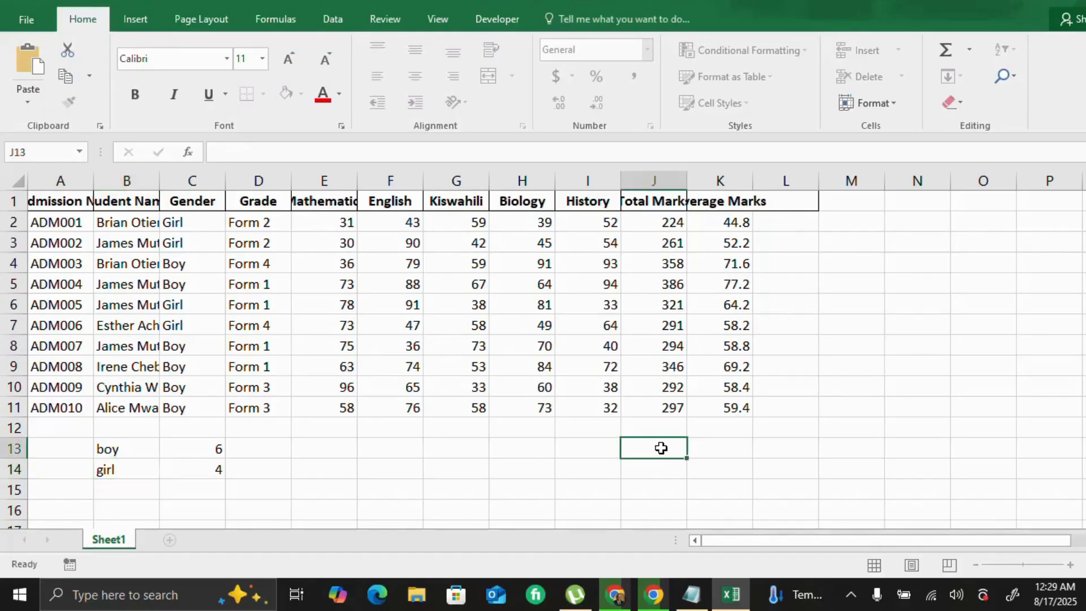
Label cell I13 boy>250 marks and widen column I to fit the text.
left_click(595, 448)
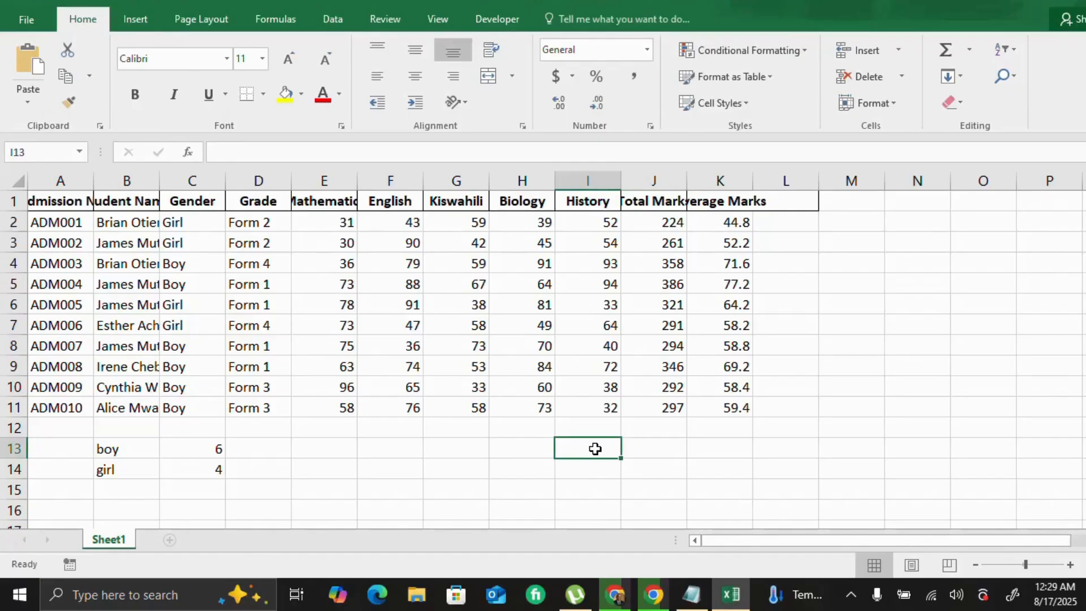
type("number")
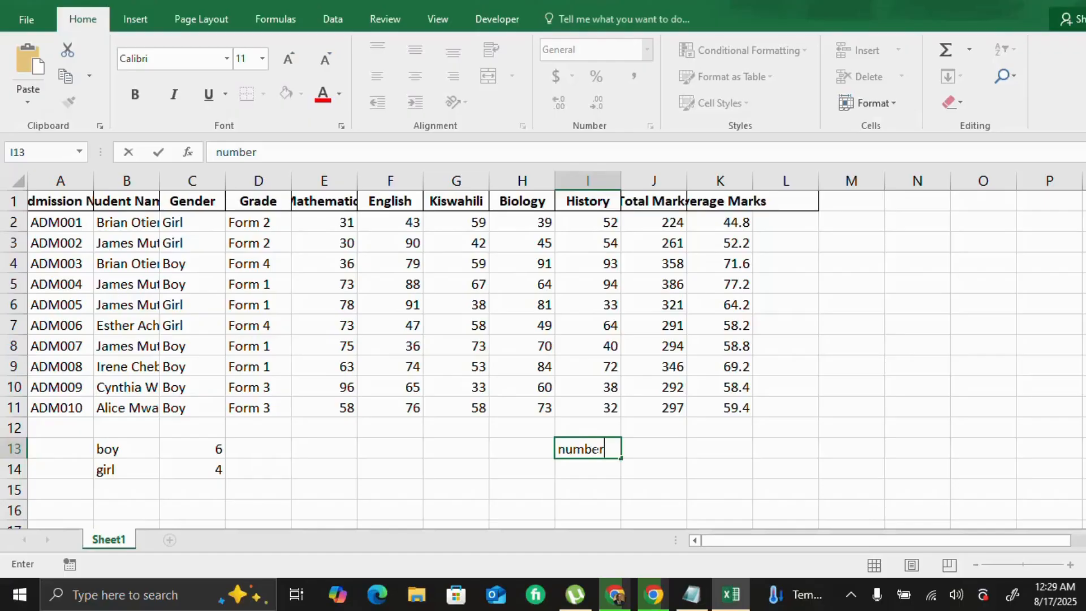
key("BackSpace")
key("BackSpace")
key("BackSpace")
key("BackSpace")
key("BackSpace")
key("BackSpace")
type("boy")
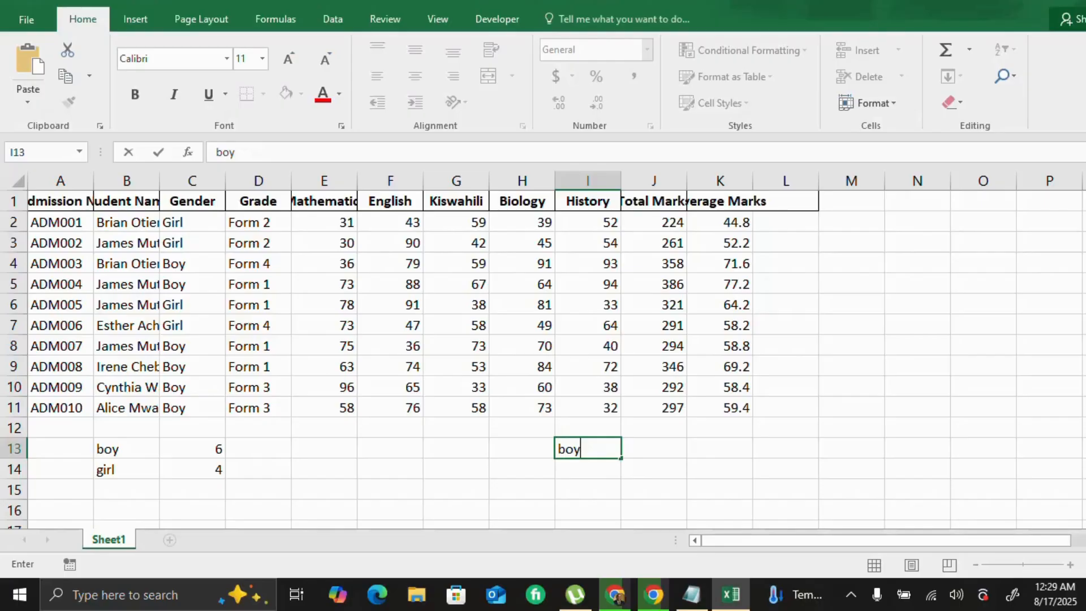
type(">250 mark")
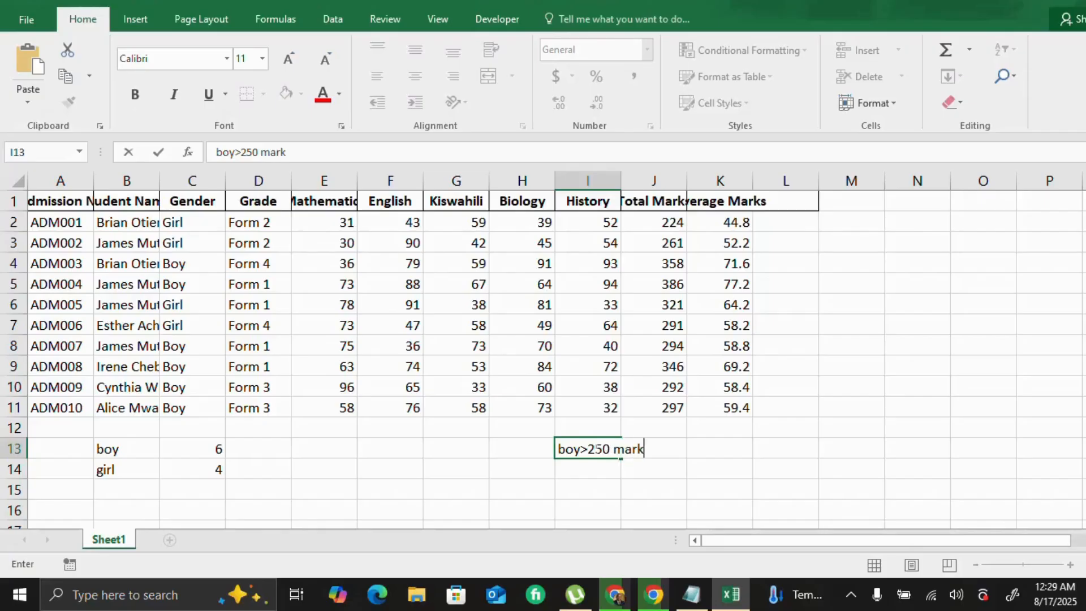
type("s")
left_click(738, 470)
left_click(680, 444)
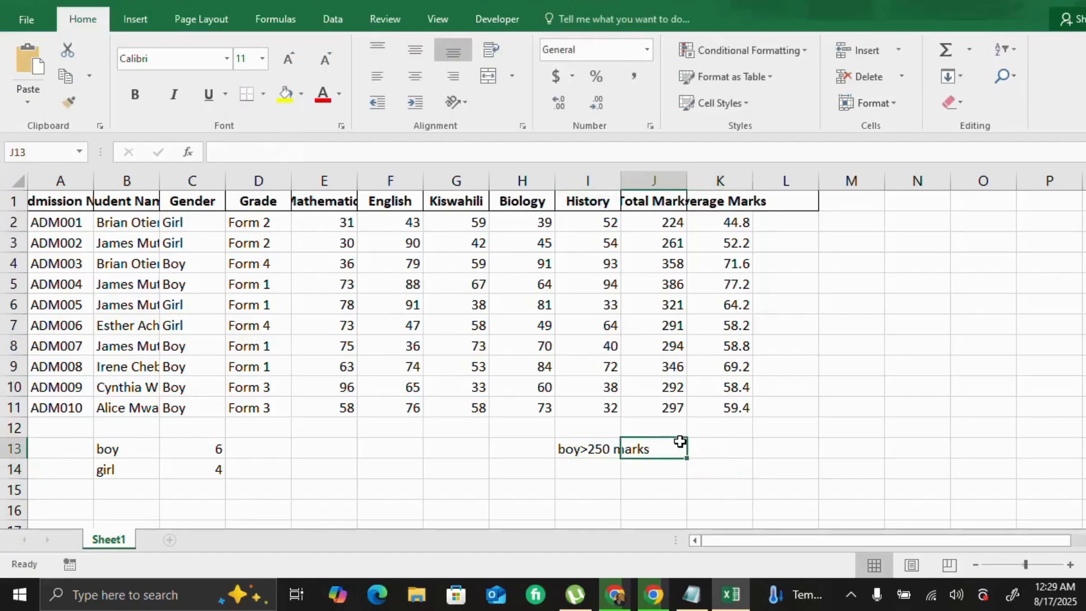
double_click(622, 181)
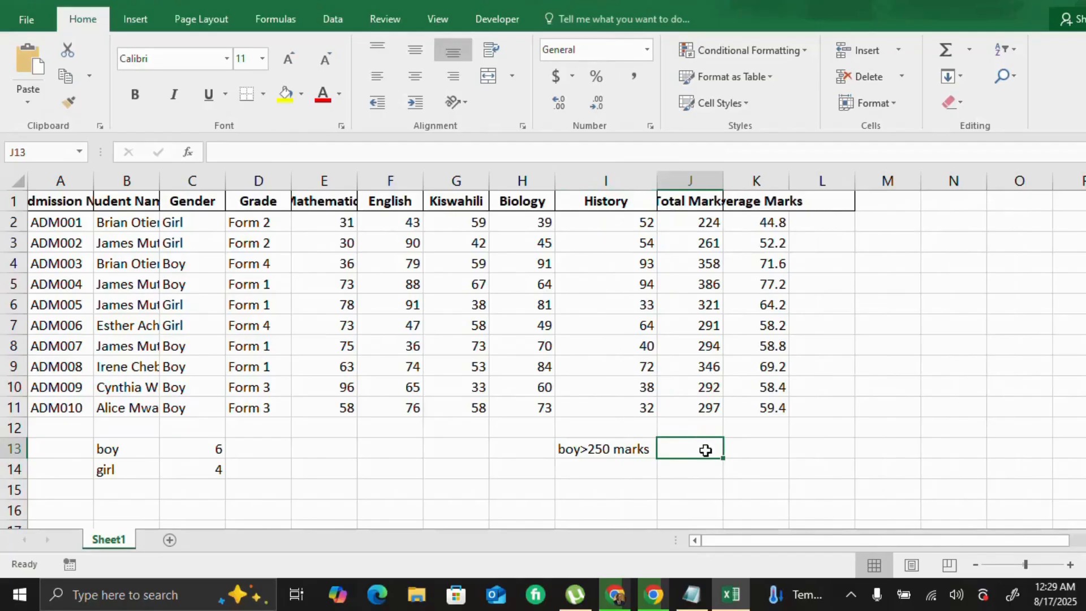
Begin a countifs formula in cell J13 with the gender range C2:C11 and the criterion "boy".
type("=")
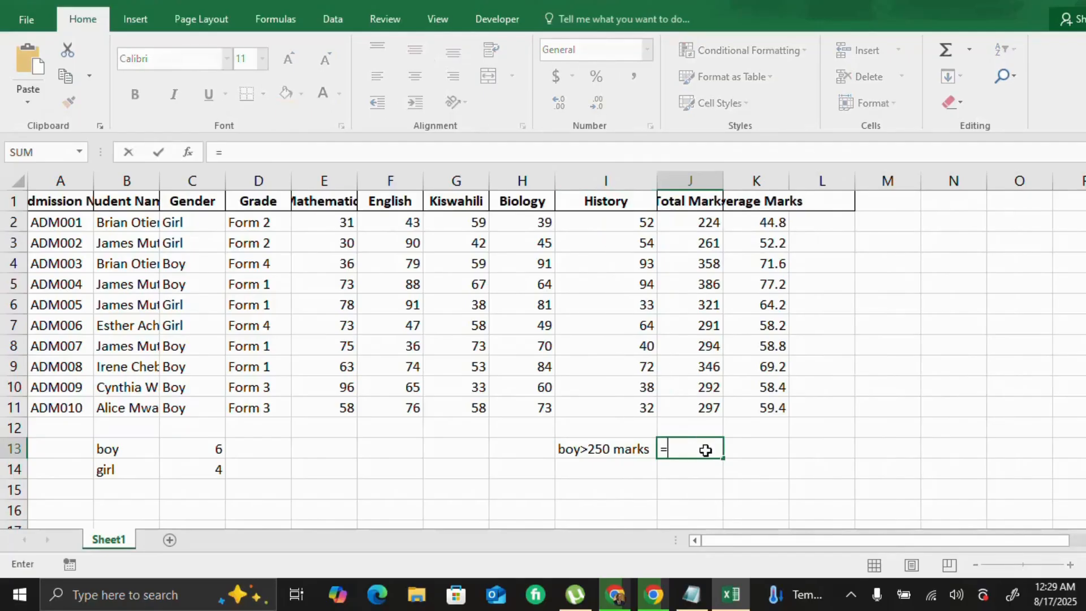
type("co")
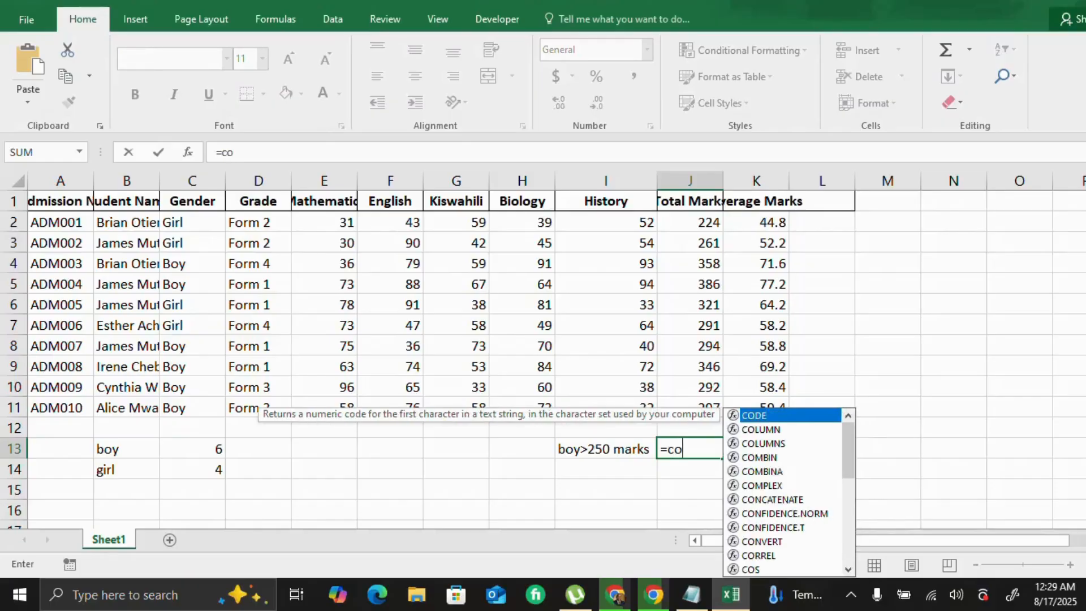
type("untifs")
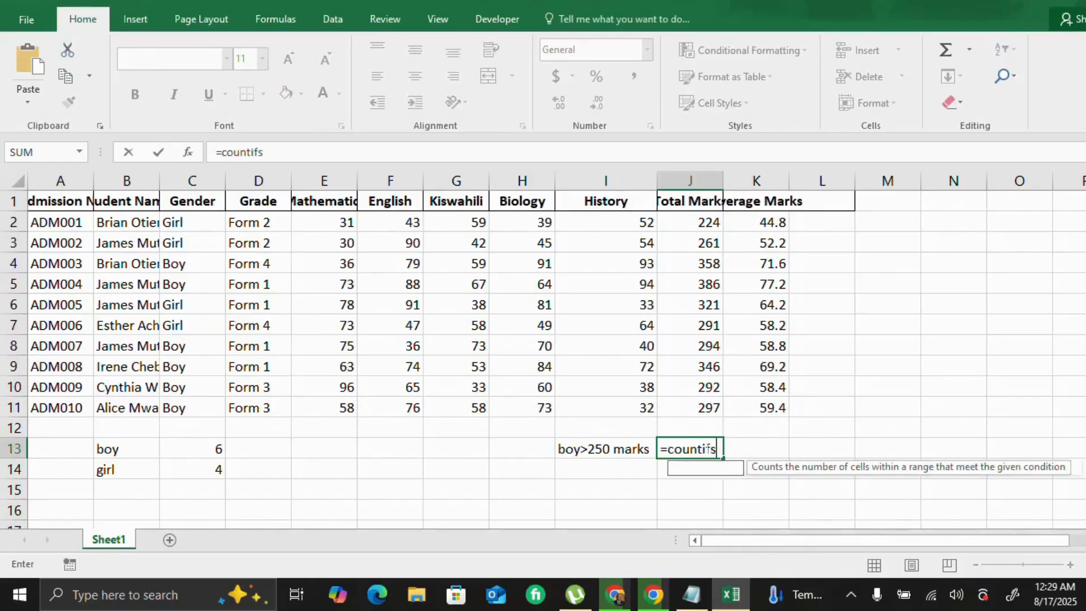
type("(")
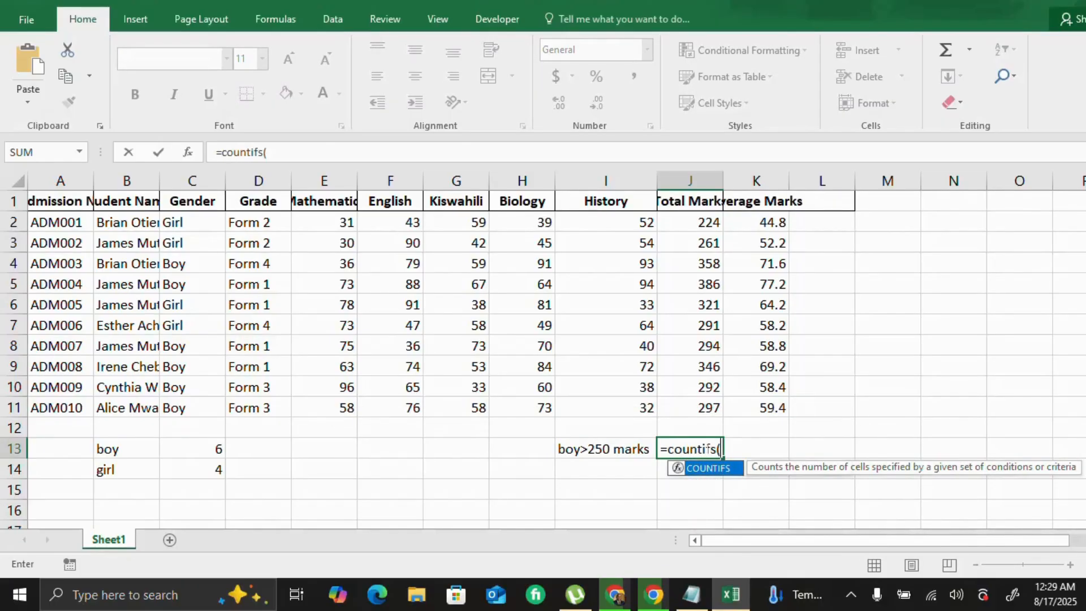
left_click(194, 222)
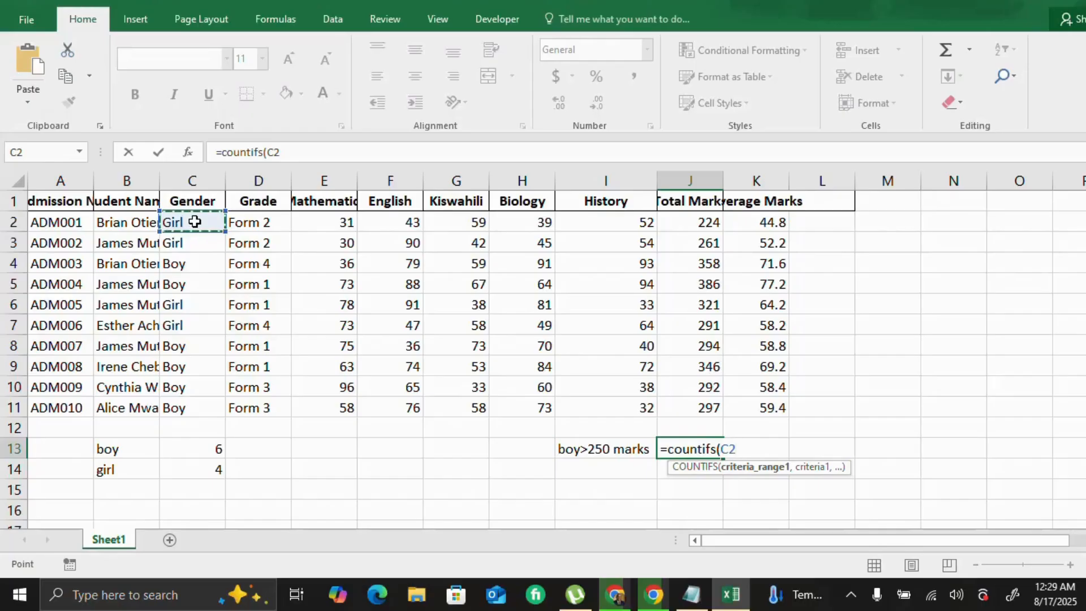
type("\"")
key("BackSpace")
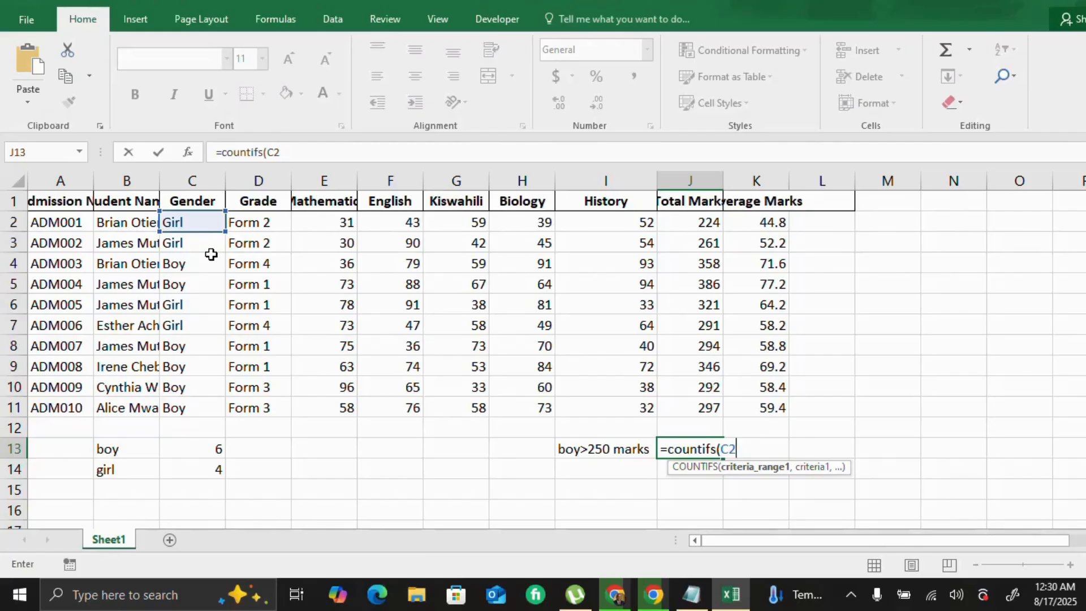
type(":")
left_click(192, 408)
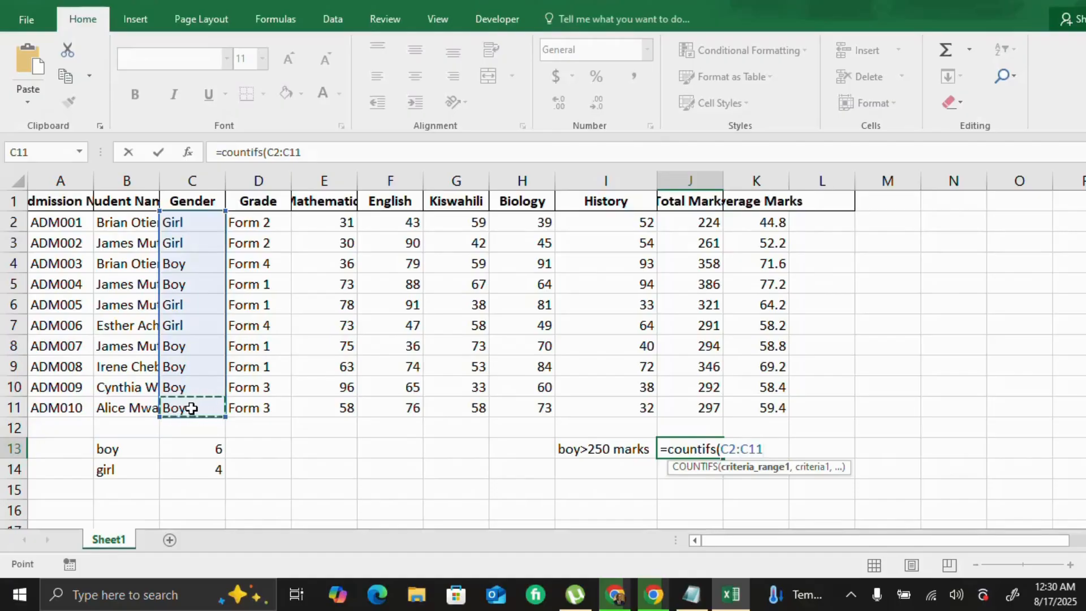
type(",")
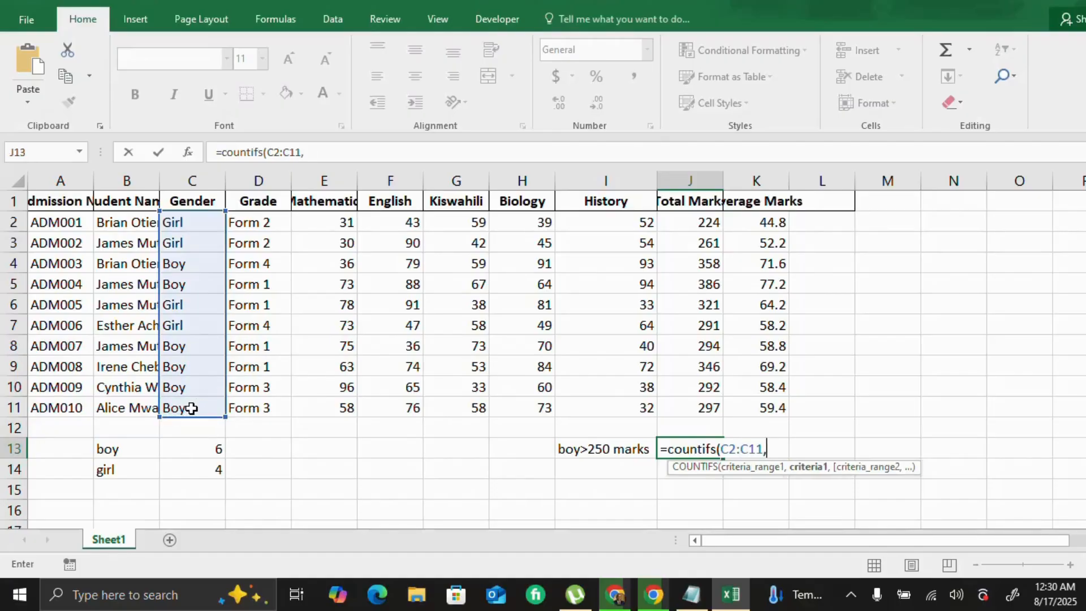
type("\"boy\",")
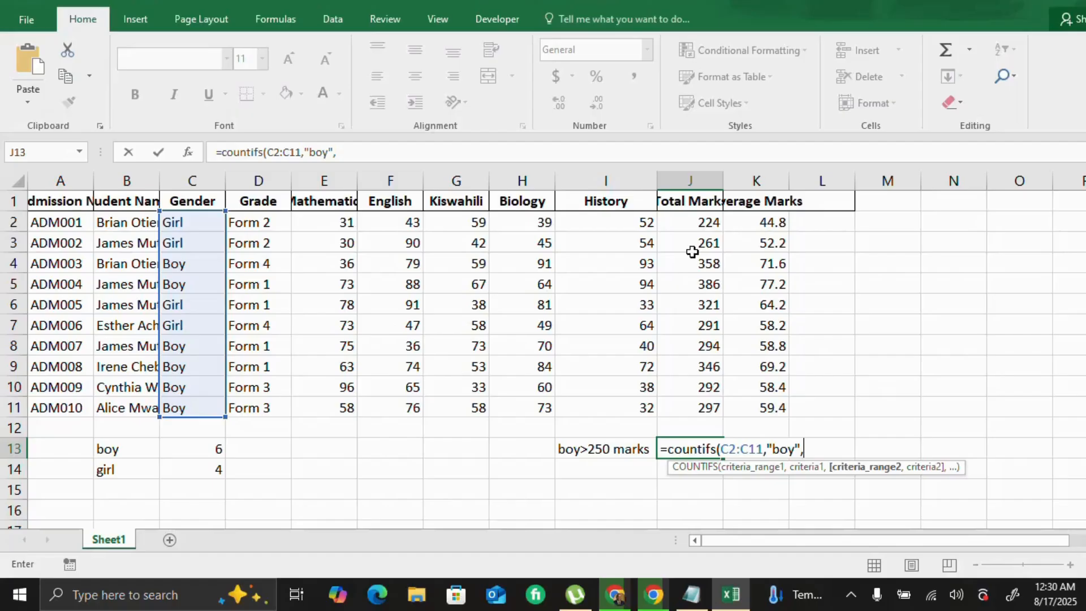
Add the Total Marks range J2:J11 with the unquoted criterion >250 to the countifs formula and try to enter it.
left_click(704, 224)
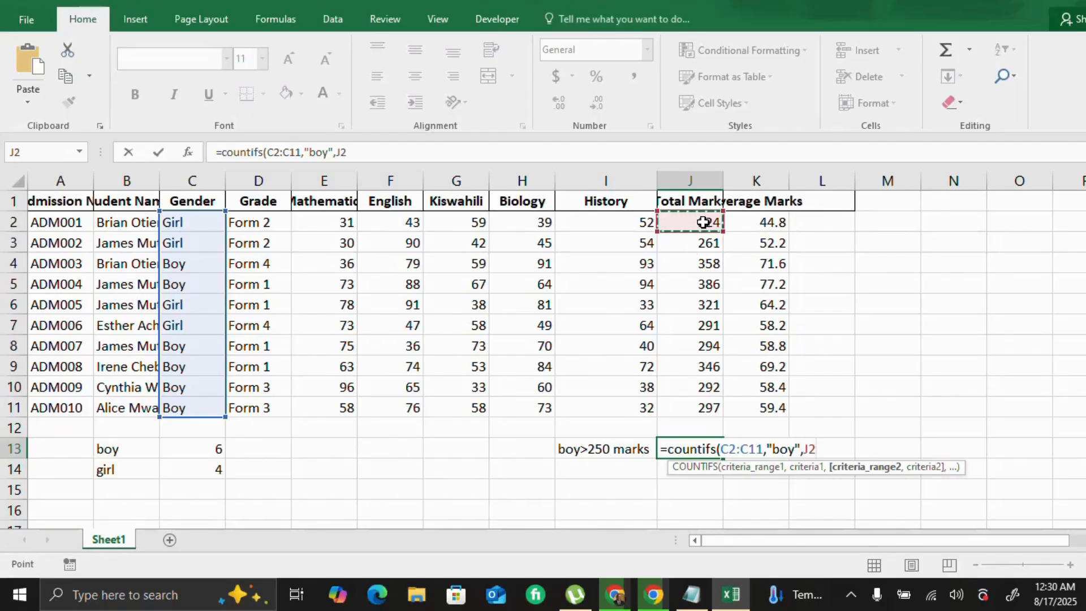
key("F8")
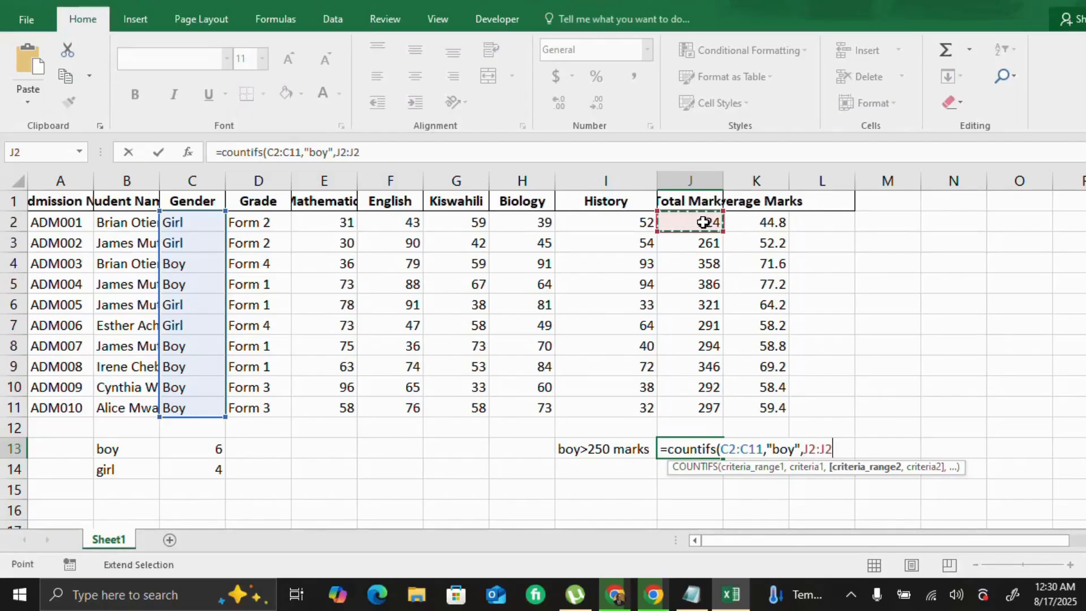
left_click(710, 405)
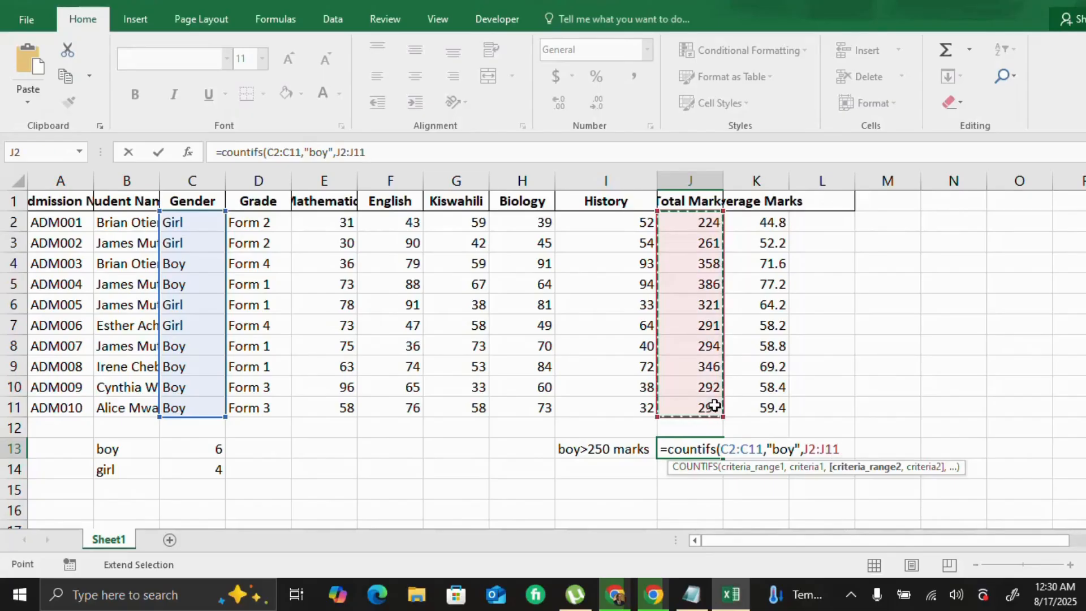
type(",")
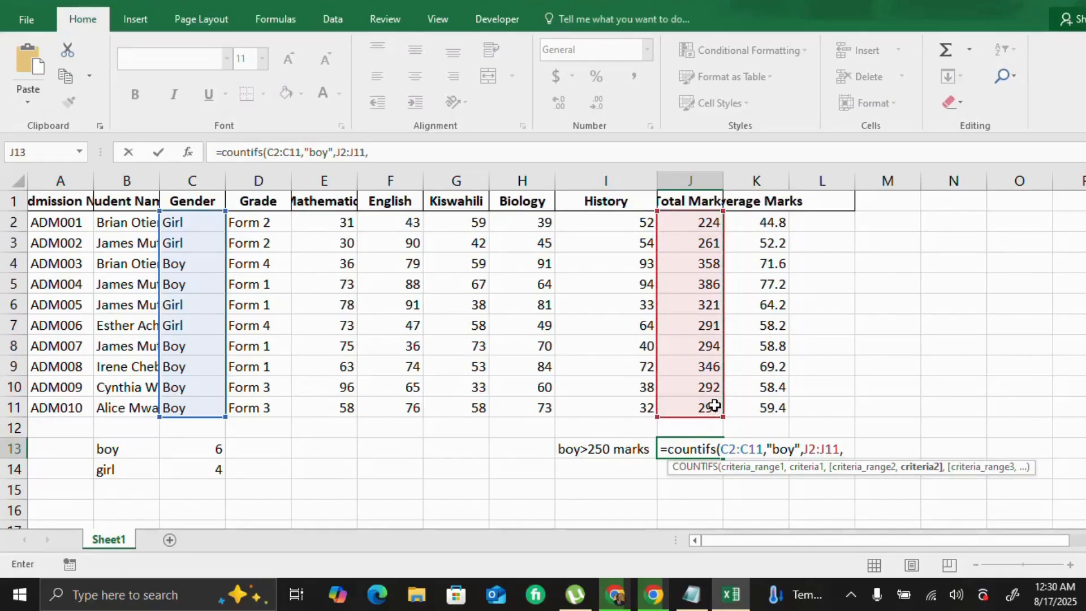
type(">25")
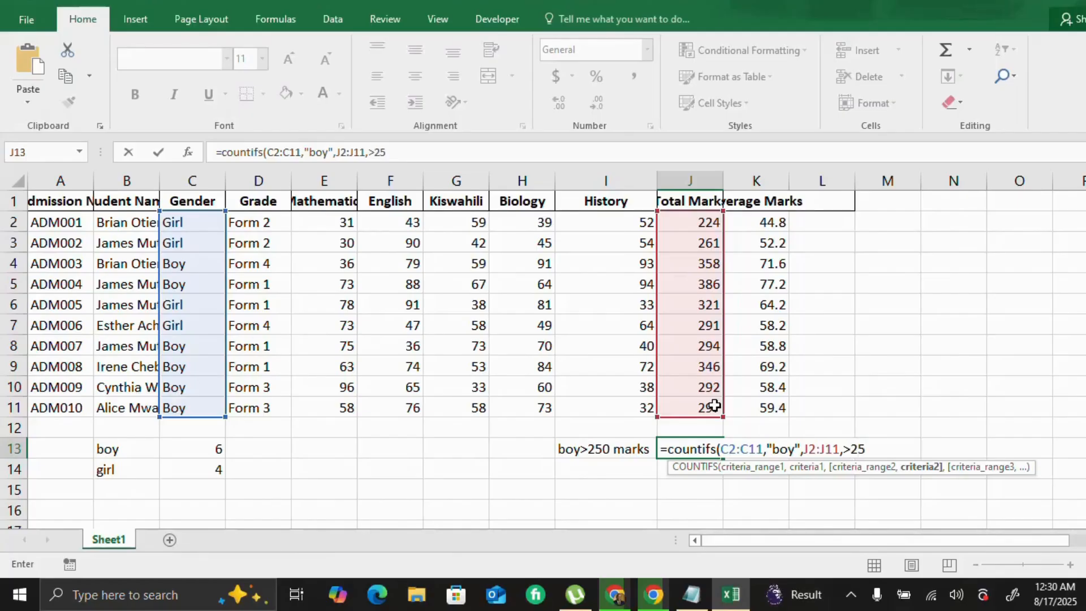
type("0)")
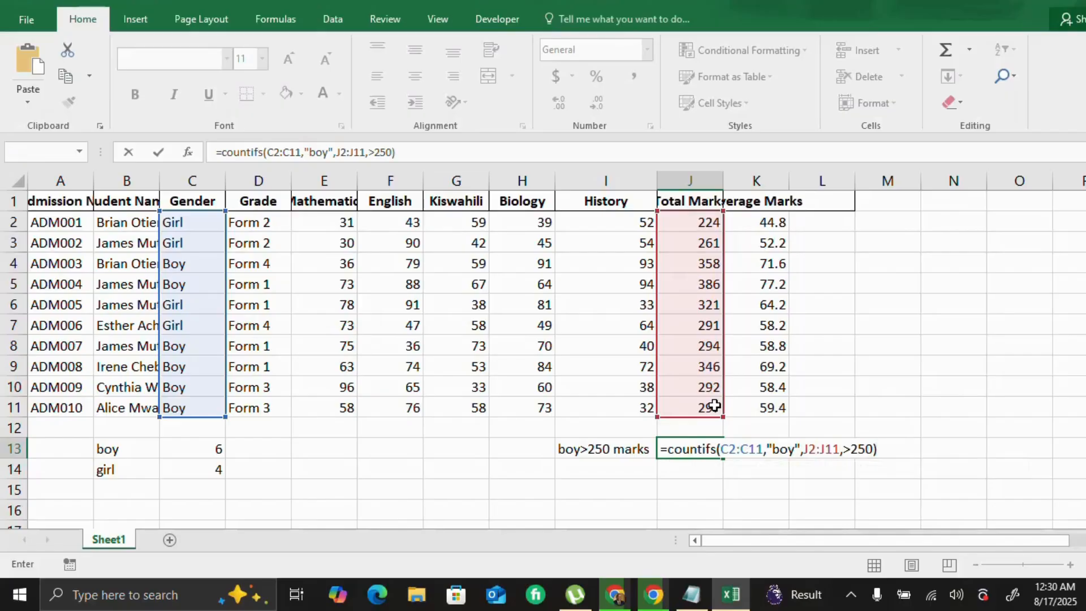
key("Return")
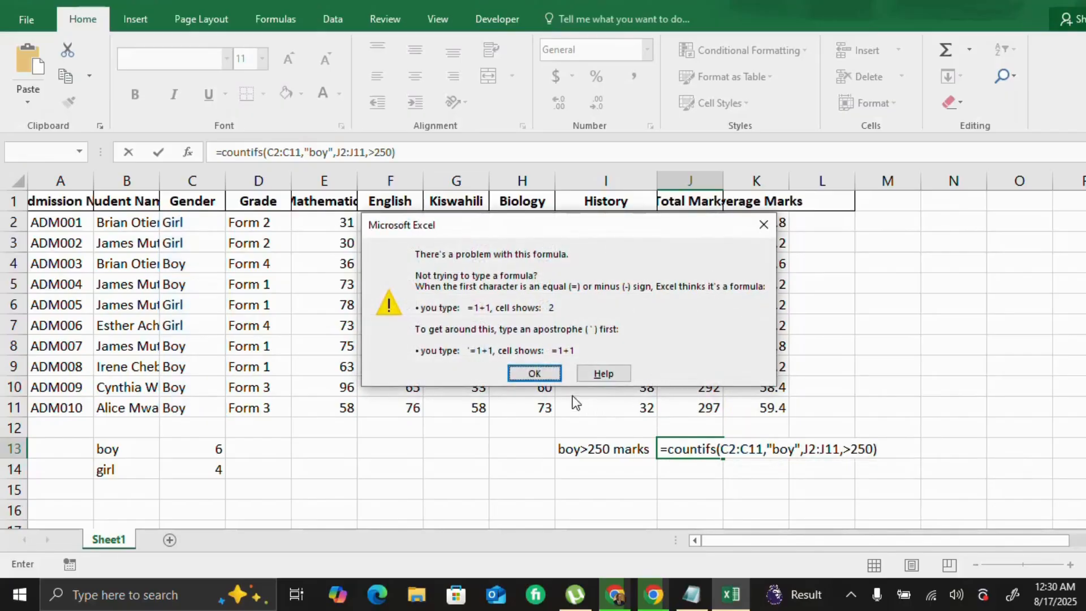
Dismiss the formula error, enclose the >250 criterion in quotation marks and enter the corrected formula.
left_click(544, 376)
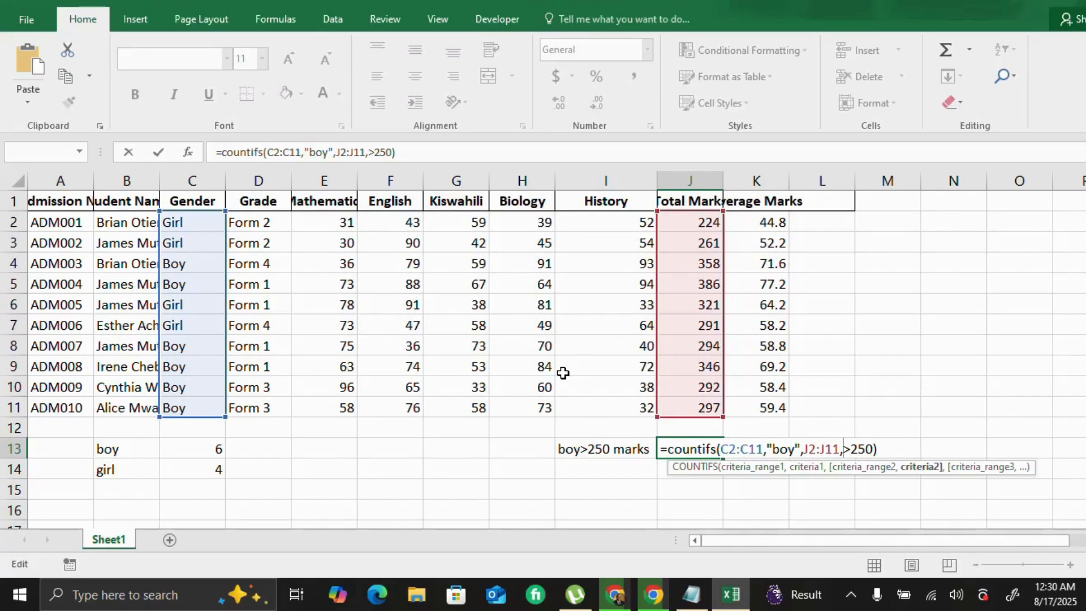
type("\"")
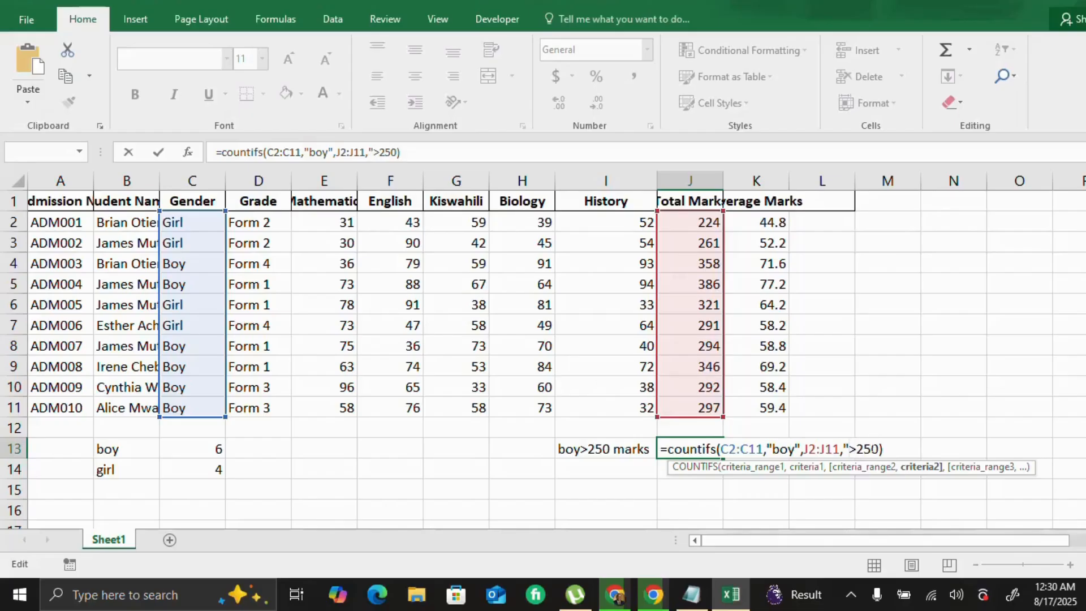
left_click(878, 449)
type("\"")
key("Return")
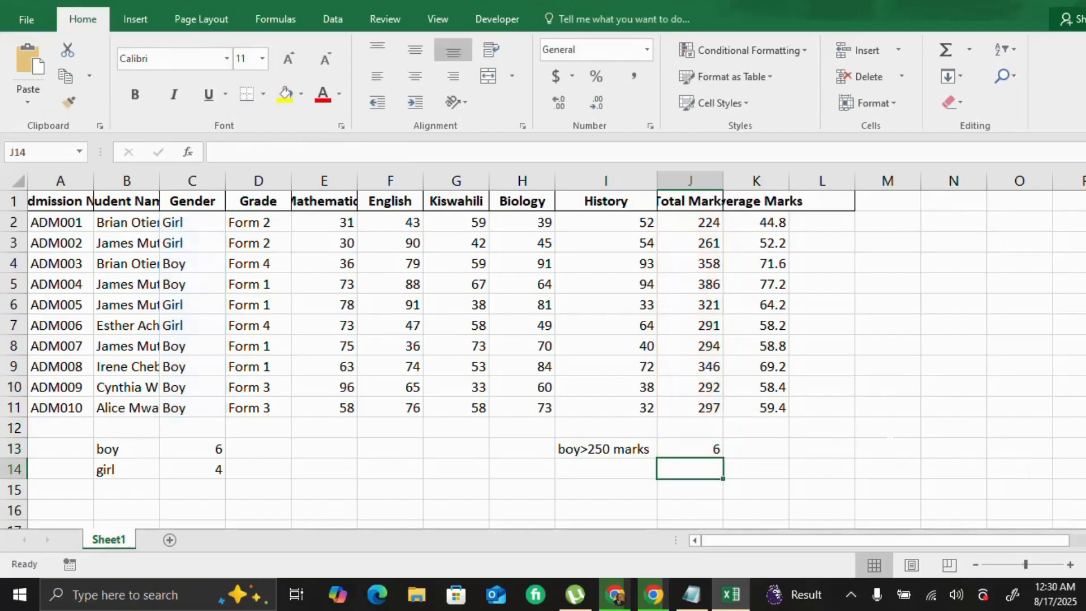
Change the Total Marks criterion in the J13 COUNTIFS formula to ">300".
left_click(711, 442)
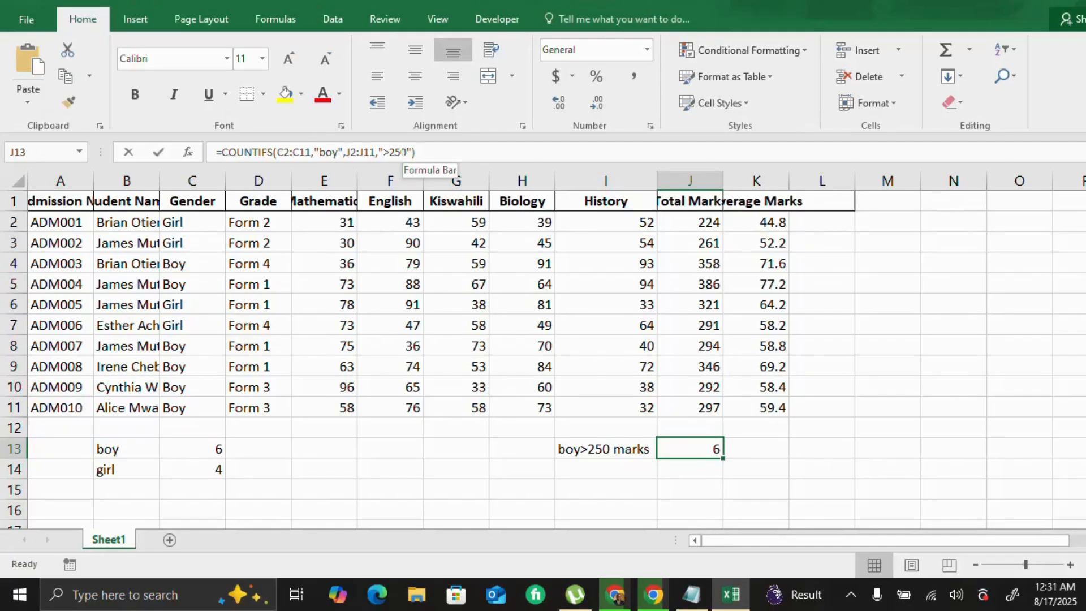
left_click(394, 152)
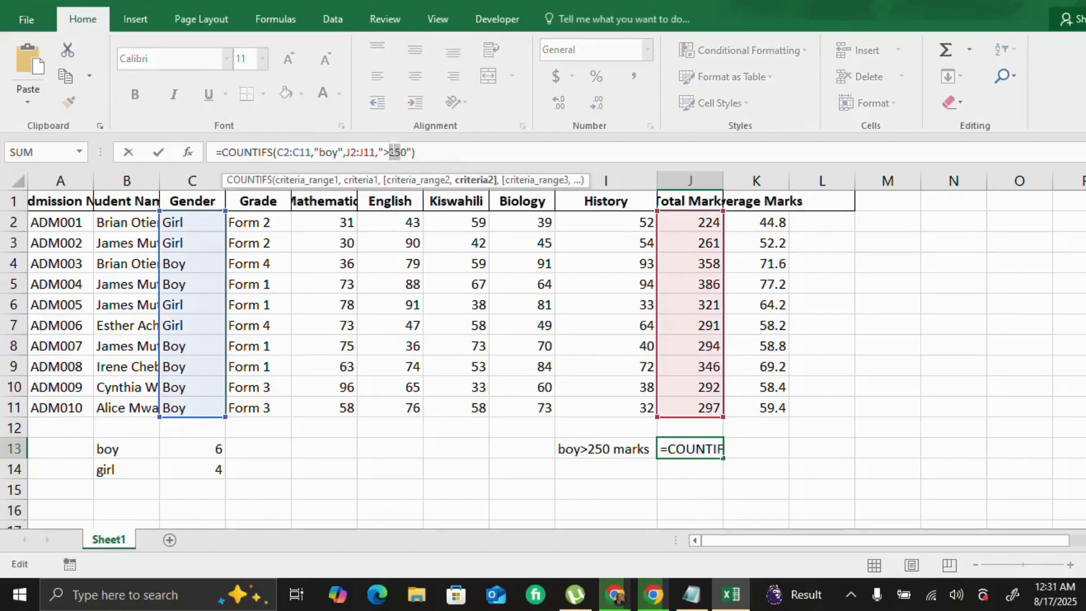
key("Delete")
key("Delete")
type("3")
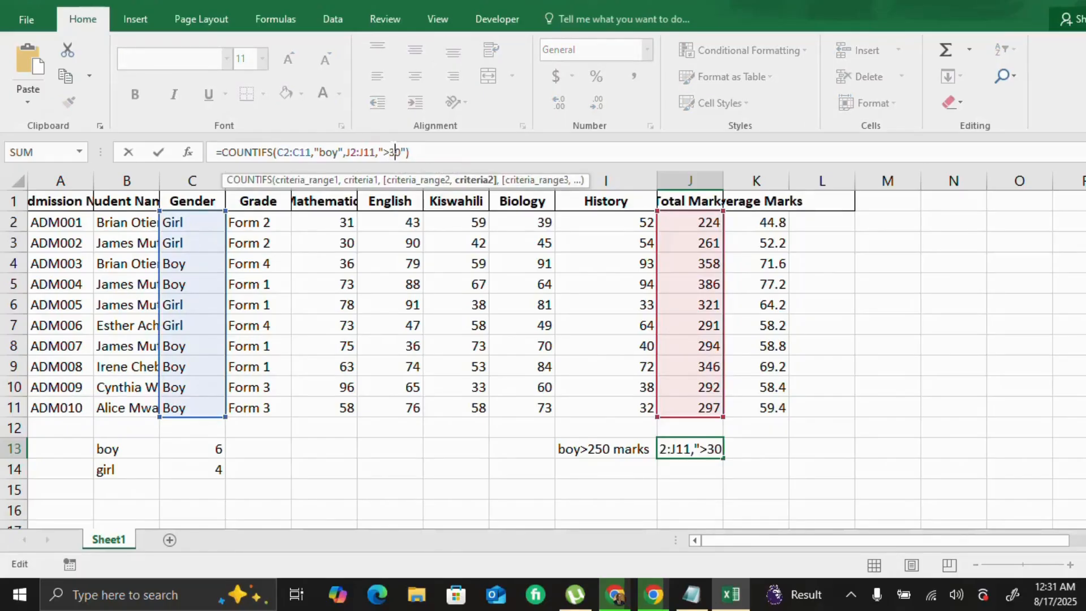
type("0")
key("Return")
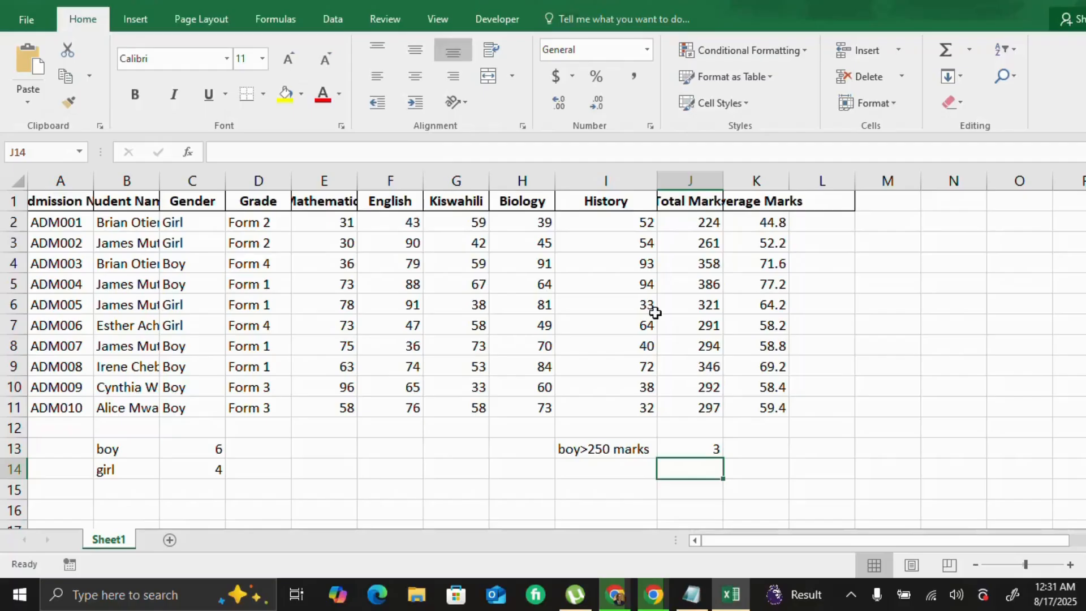
Switch to the Notepad notes to review the countifs definition, then return to the marks sheet in Excel.
left_click(702, 600)
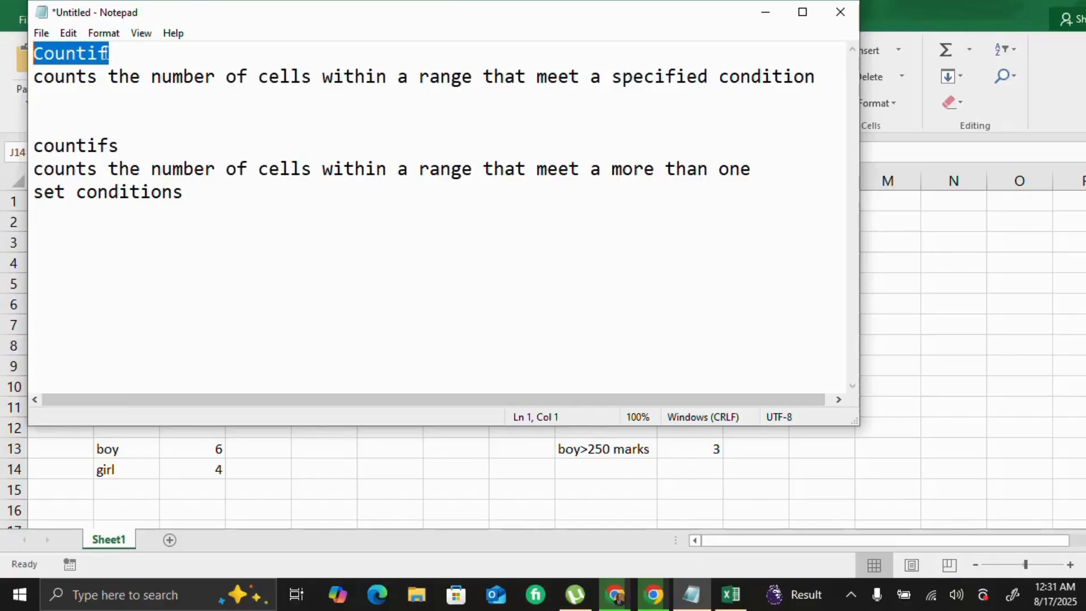
left_click_drag(119, 145, 47, 146)
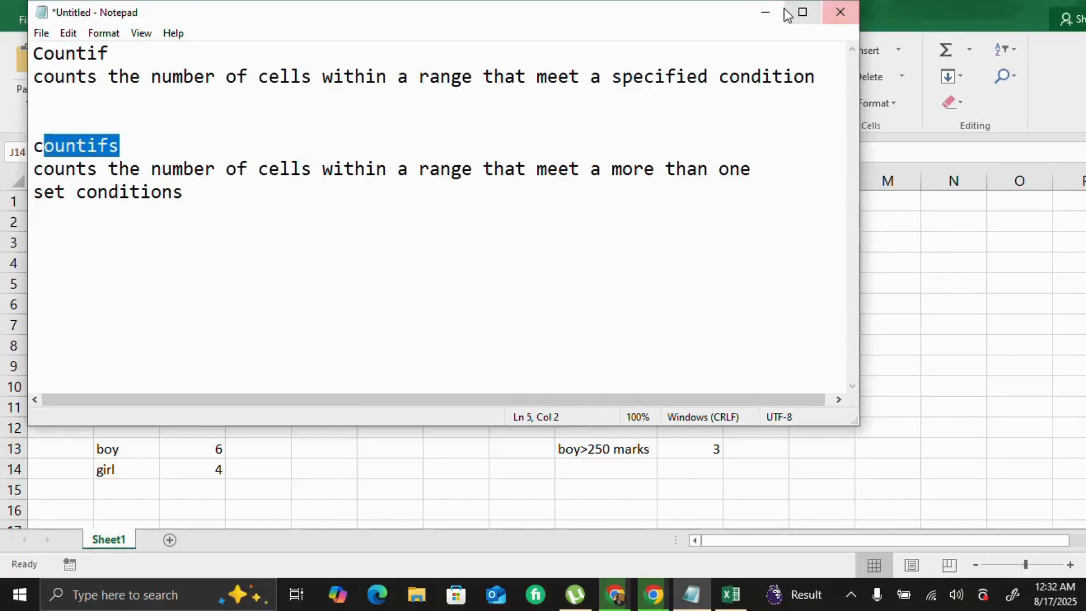
left_click(765, 12)
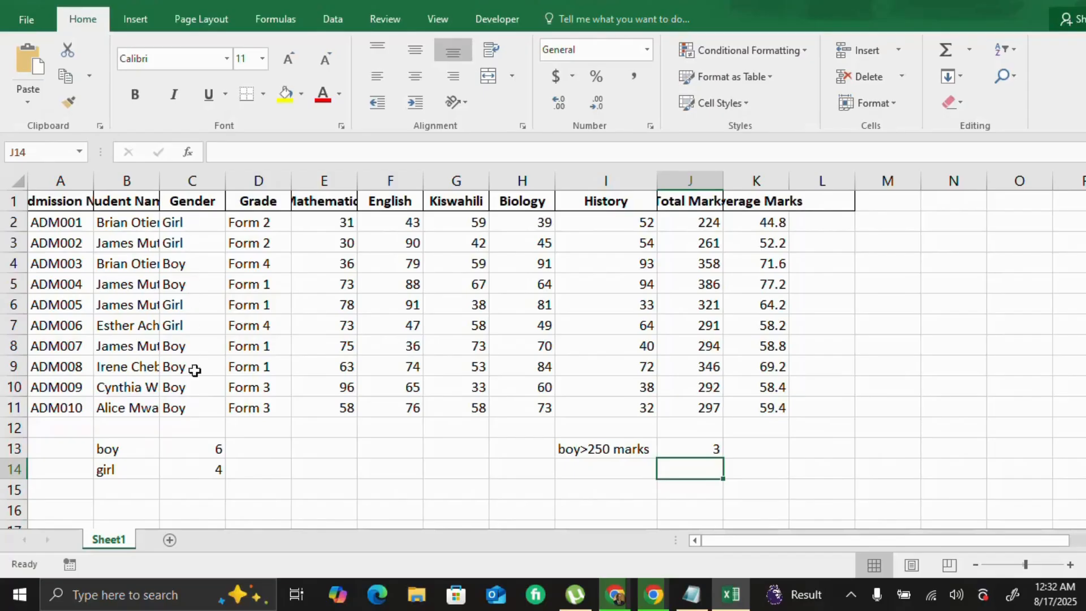
Review the COUNTIF formulas in cells C13 and C14 and the COUNTIFS formula in cell J13.
left_click(198, 451)
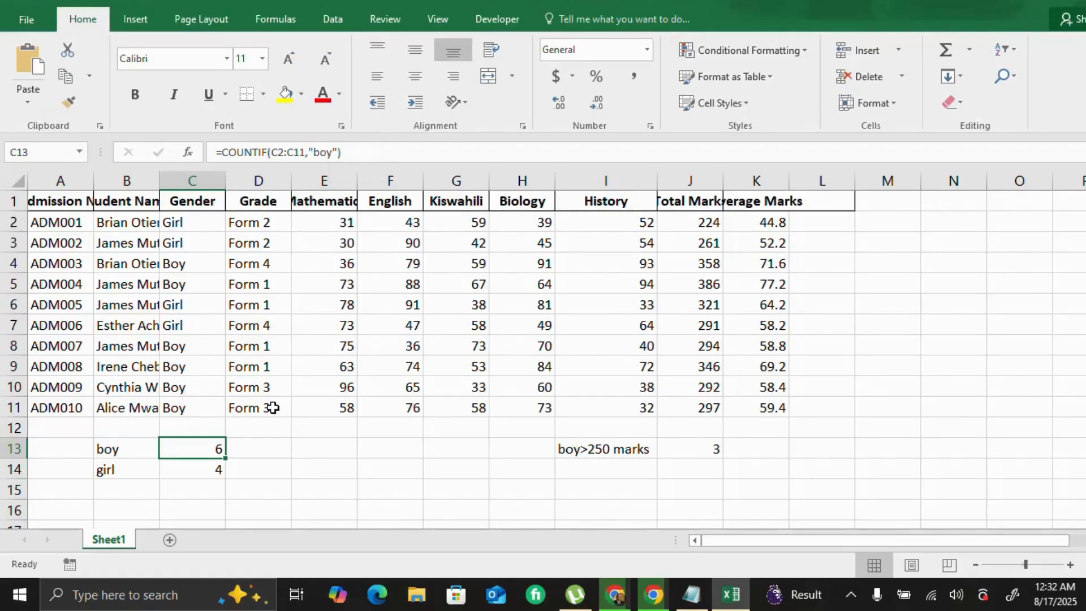
left_click(214, 472)
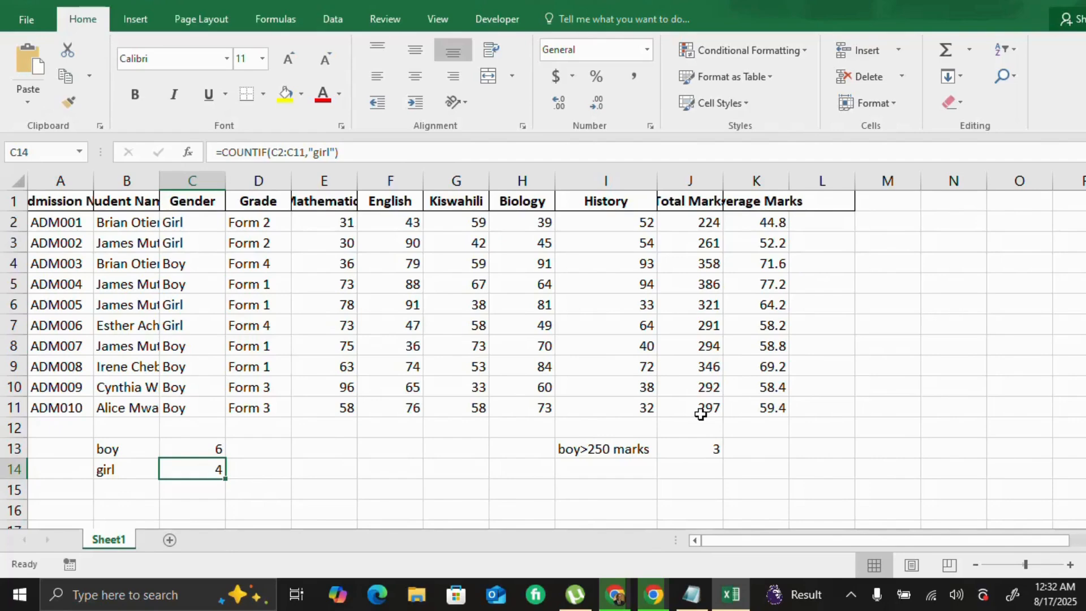
left_click(704, 449)
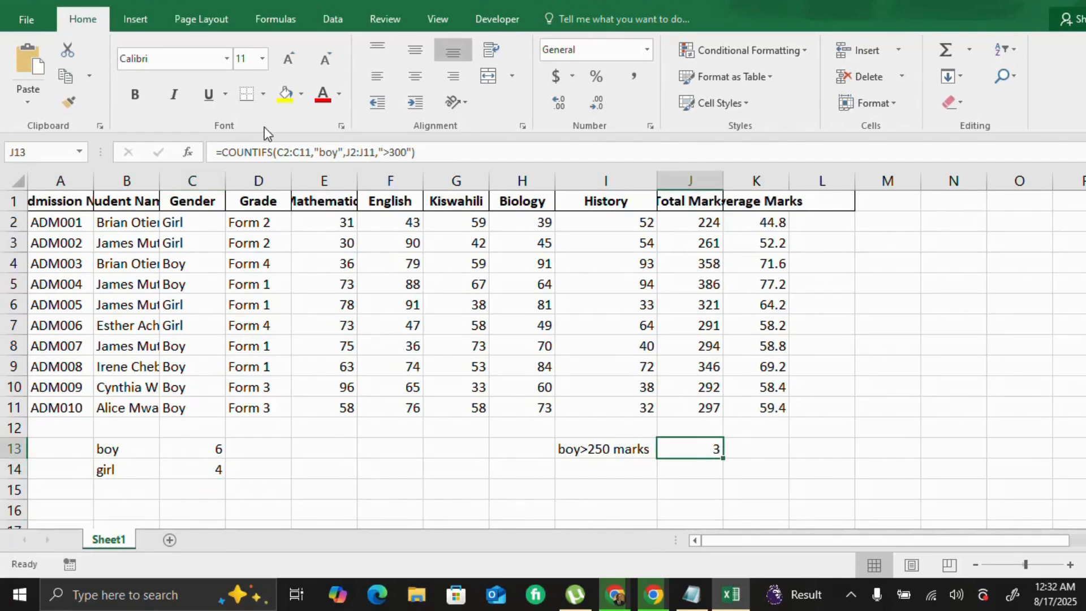